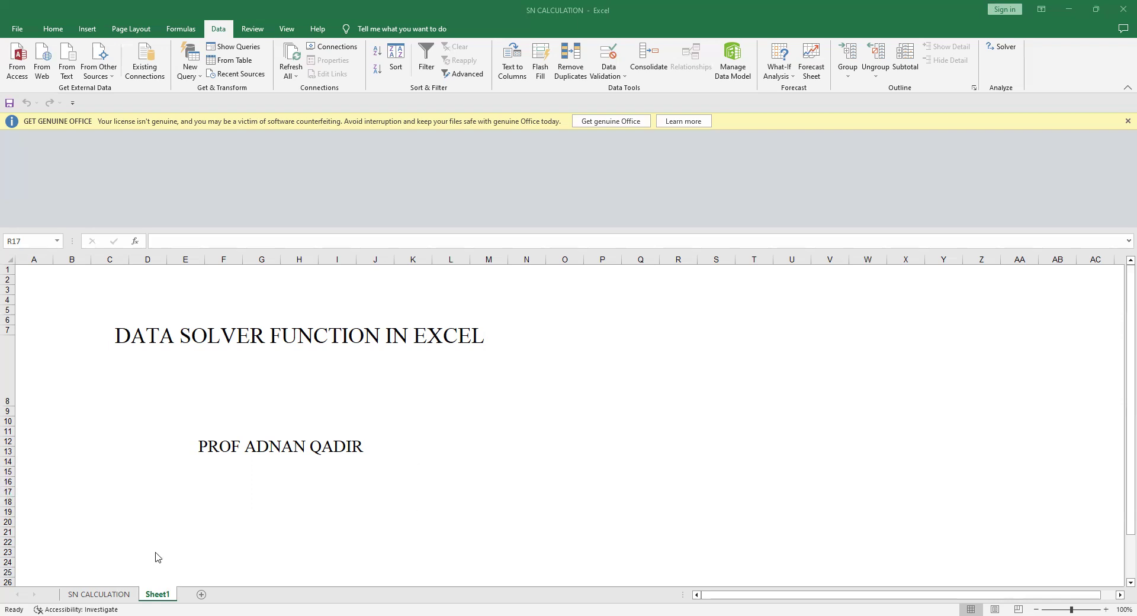
Open the SN CALCULATION sheet holding the AASHTO equation, inputs and trial SN tables
left_click(100, 596)
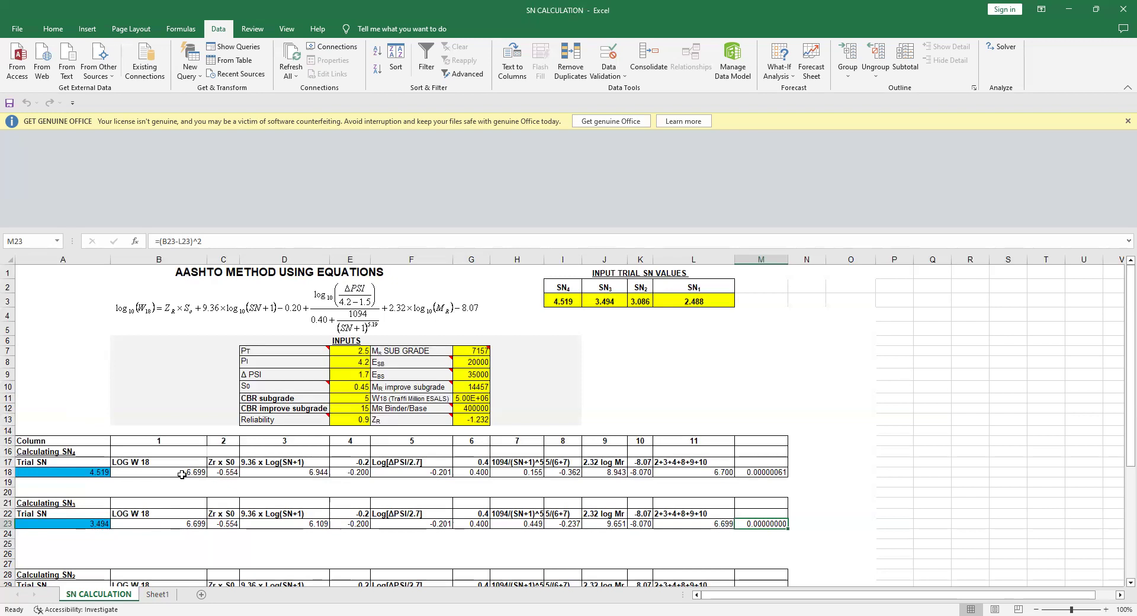
left_click(190, 475)
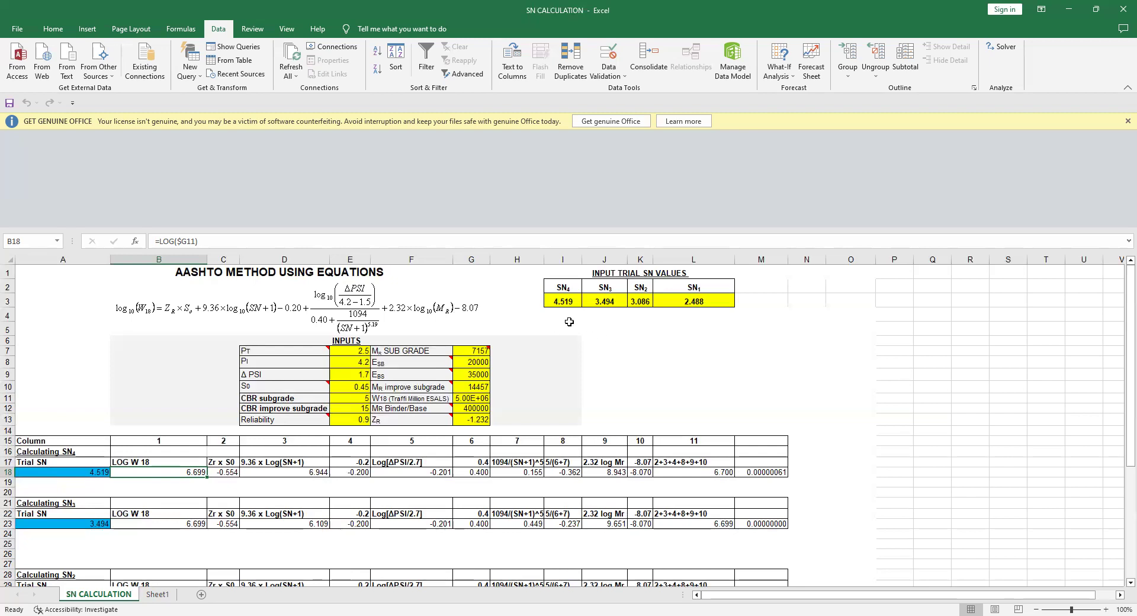
left_click(559, 302)
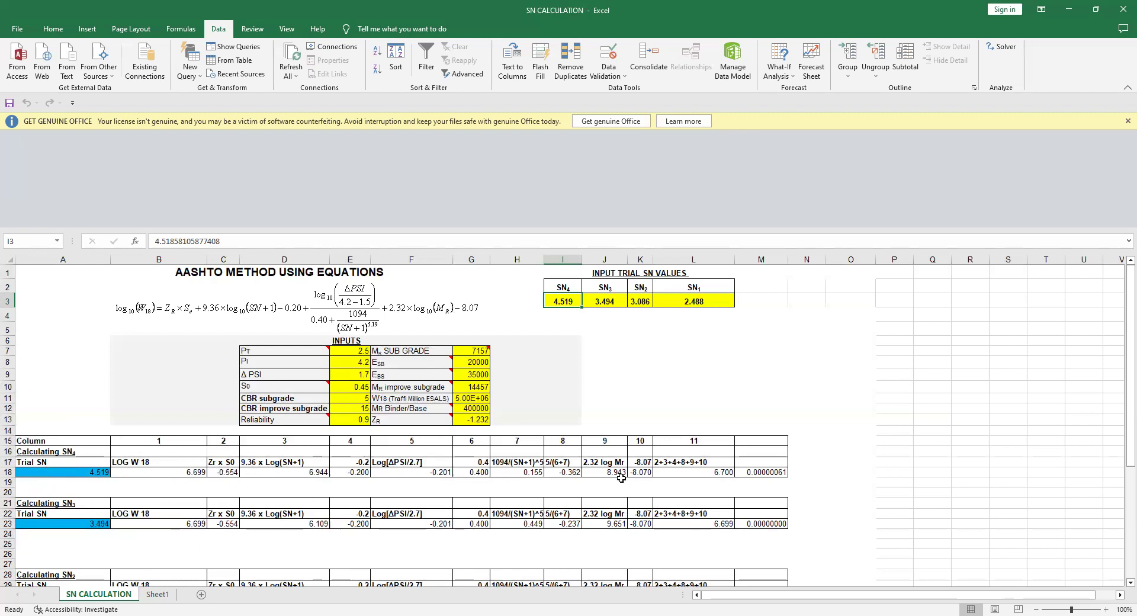
left_click(723, 473)
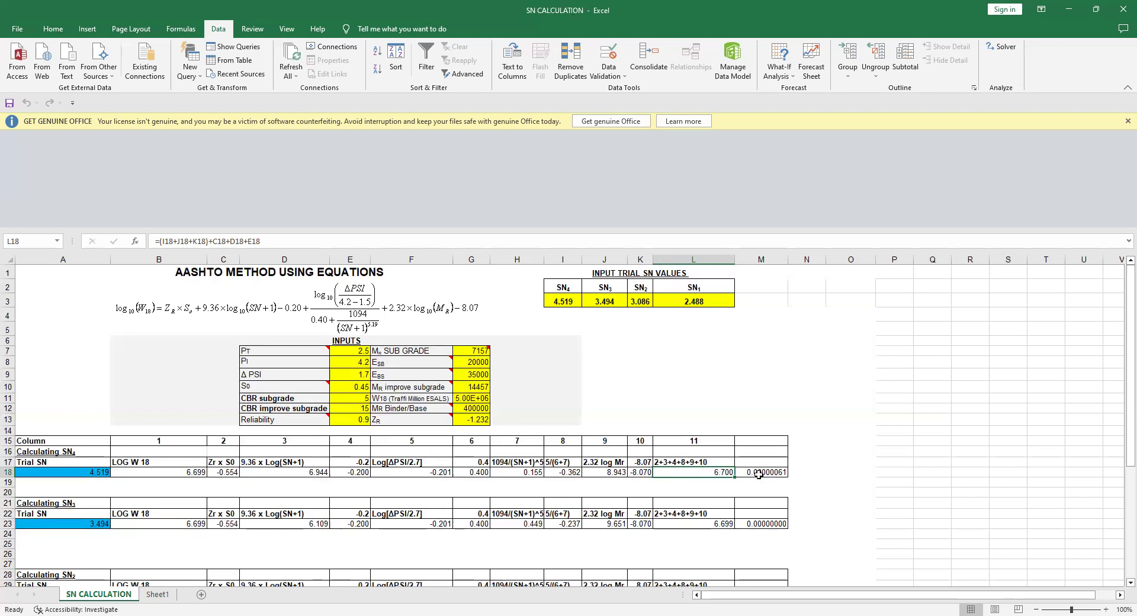
left_click(759, 474)
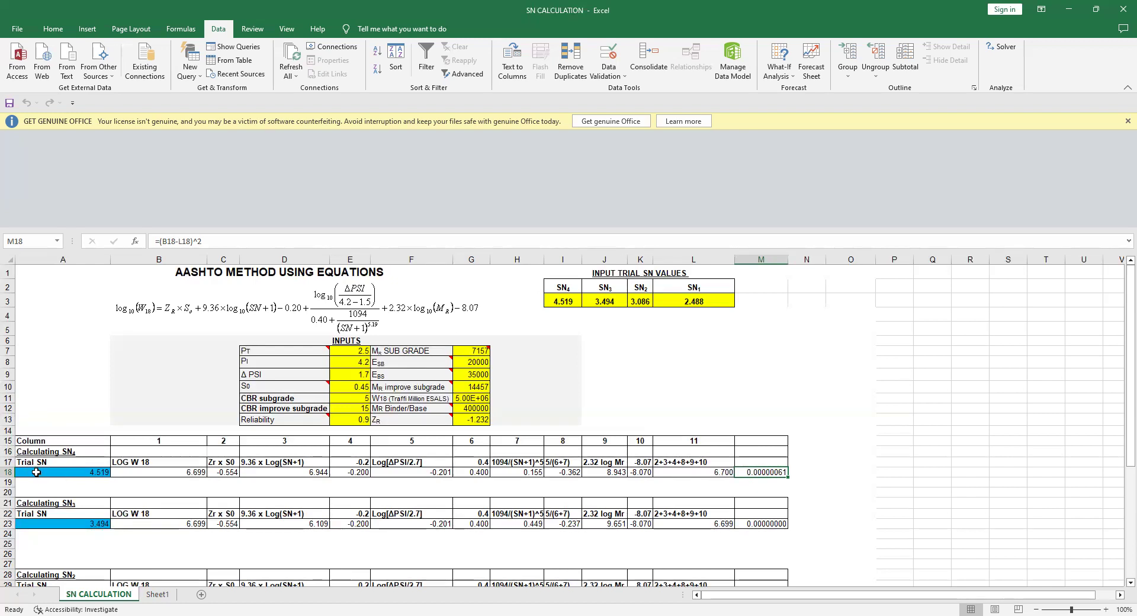
scroll(53, 548, "down", 3)
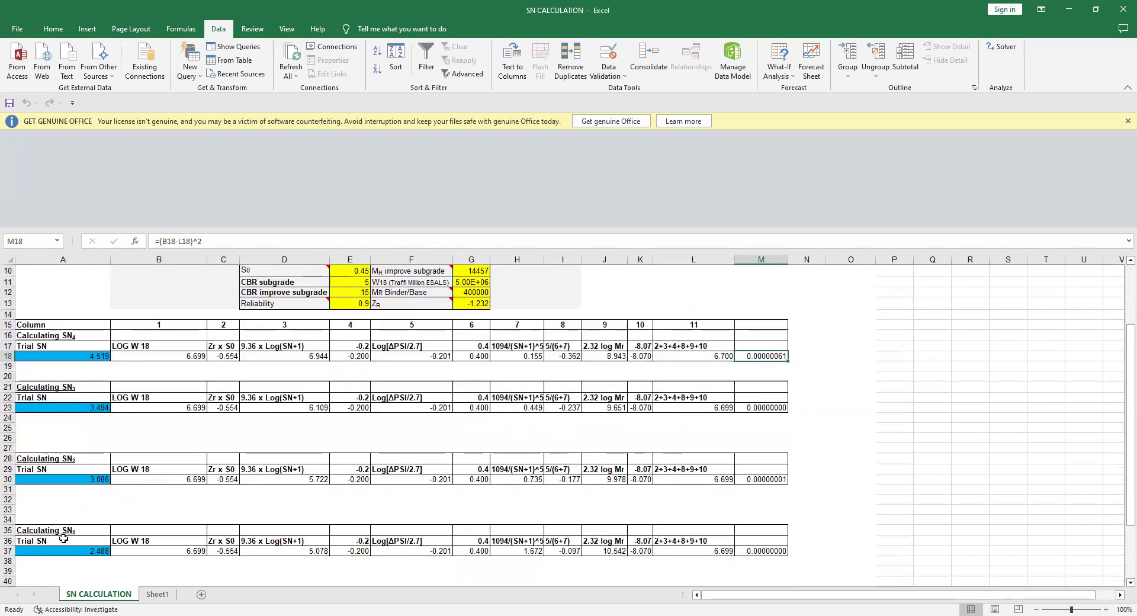
scroll(64, 397, "up", 2)
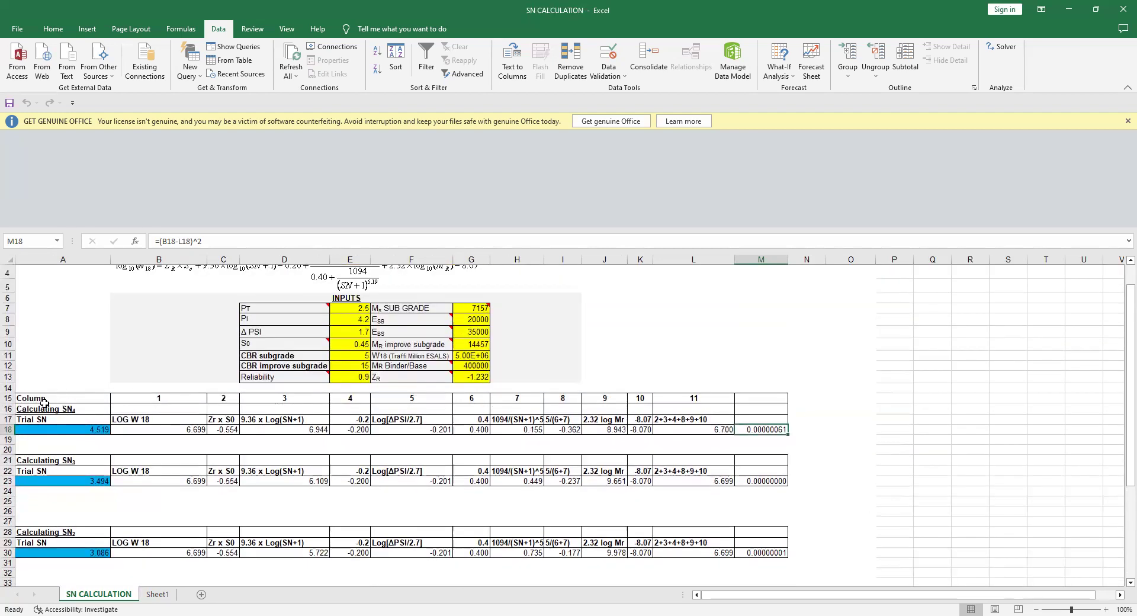
scroll(76, 436, "down", 2)
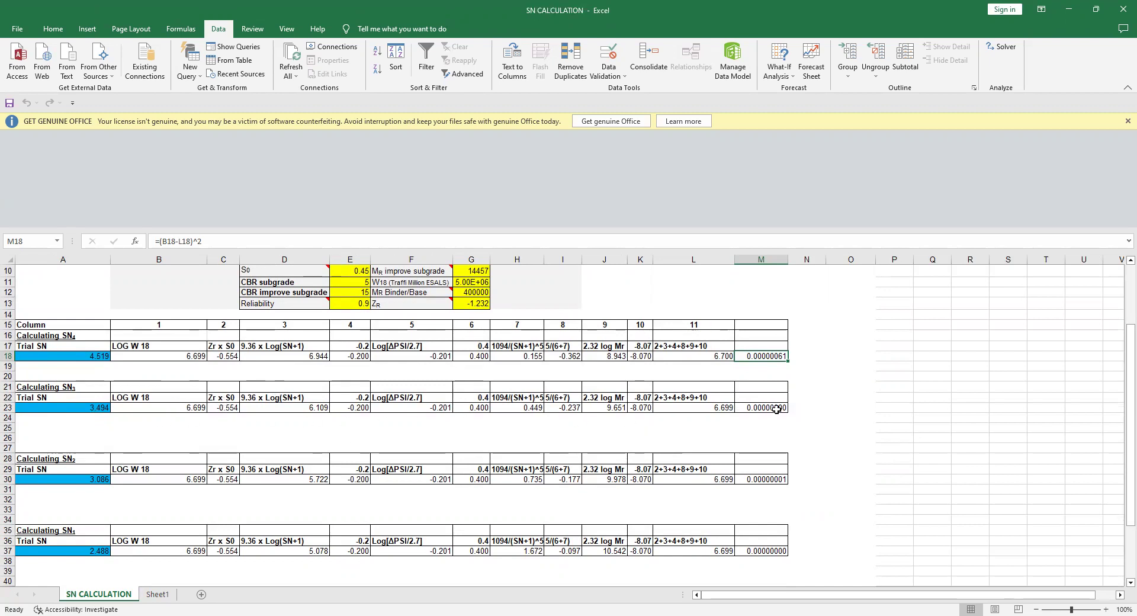
scroll(779, 391, "up", 3)
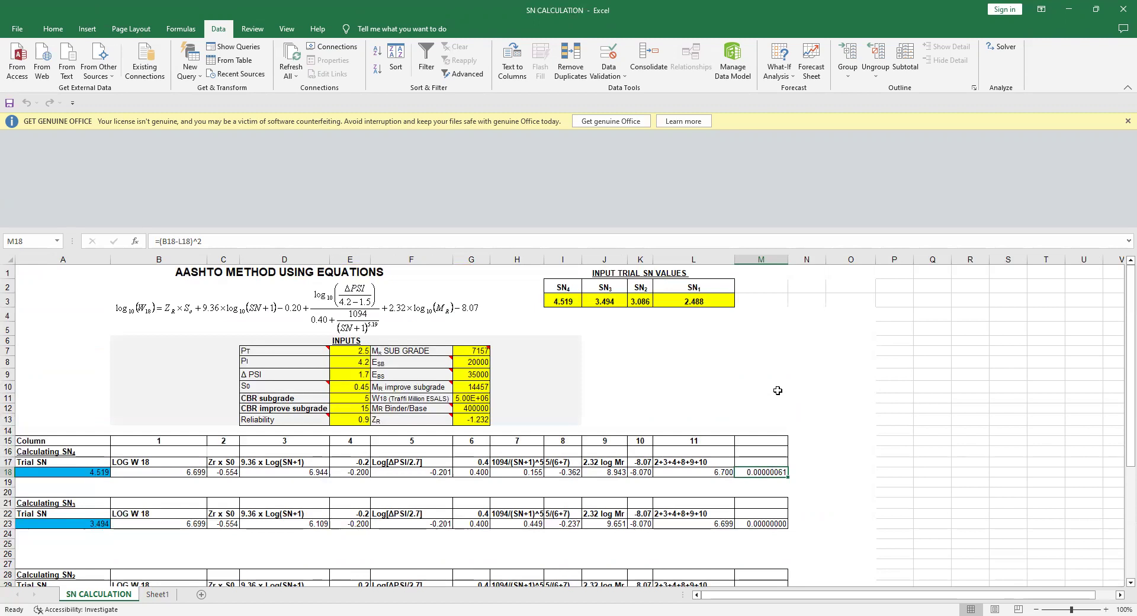
left_click(1005, 47)
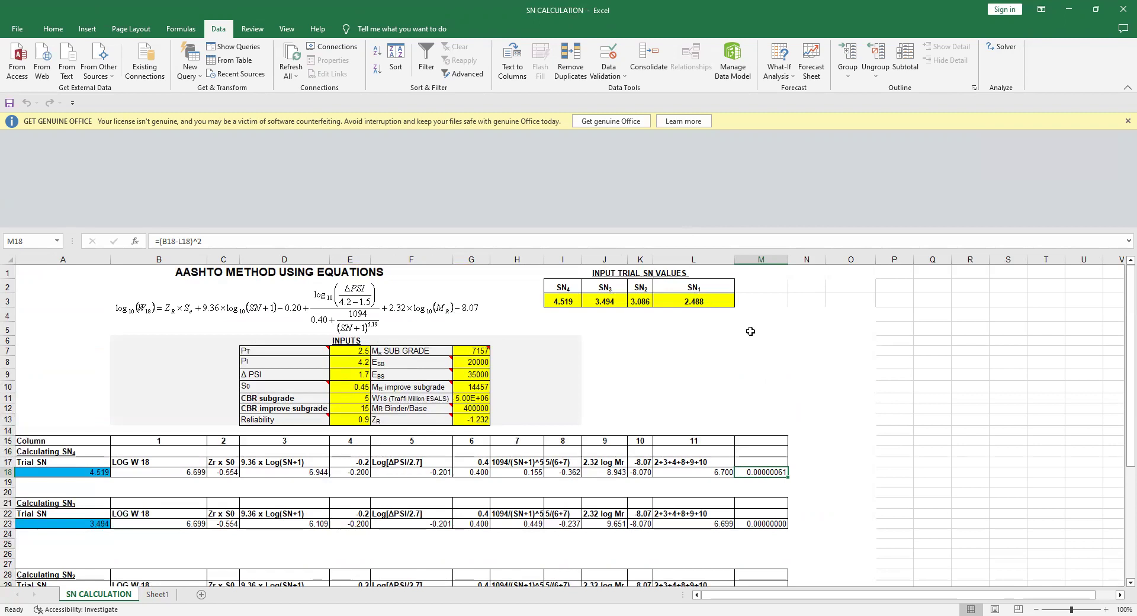
scroll(751, 331, "down", 2)
scroll(750, 332, "up", 2)
Enter 50 as the SN4 trial value in cell I3
left_click(564, 302)
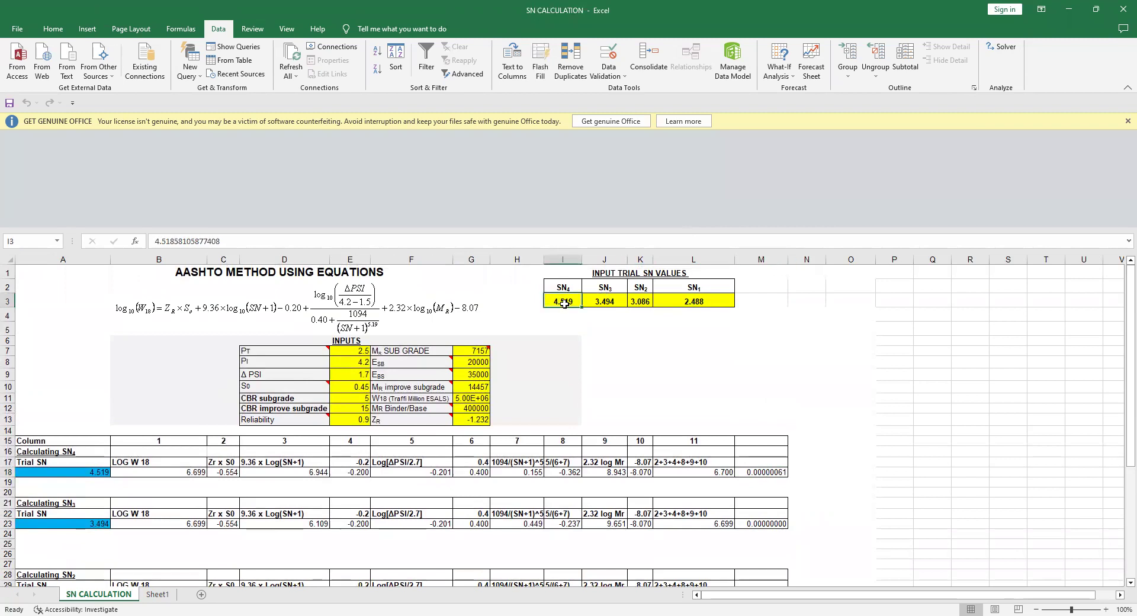
type("5")
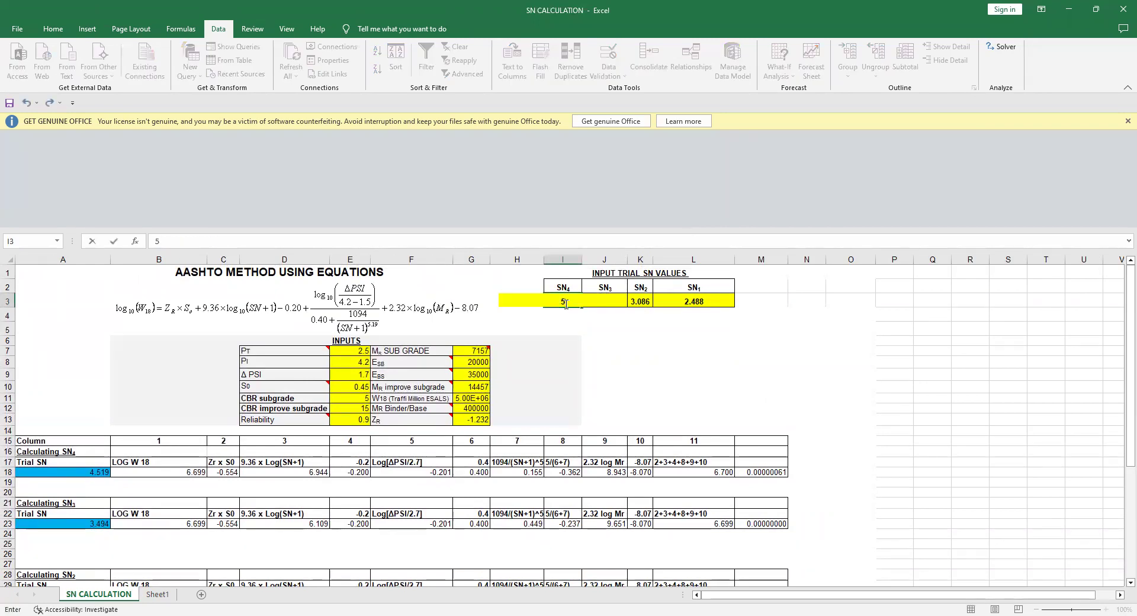
type("0")
key("Return")
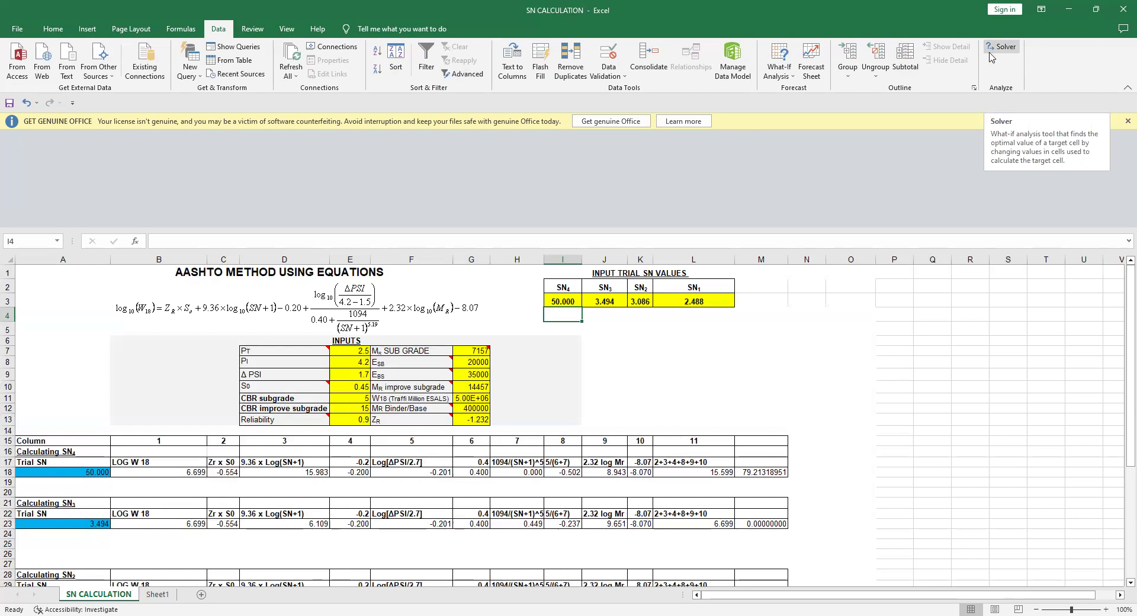
Check in Excel Options that the Solver add-in is active, then bring up Solver Parameters
left_click(16, 29)
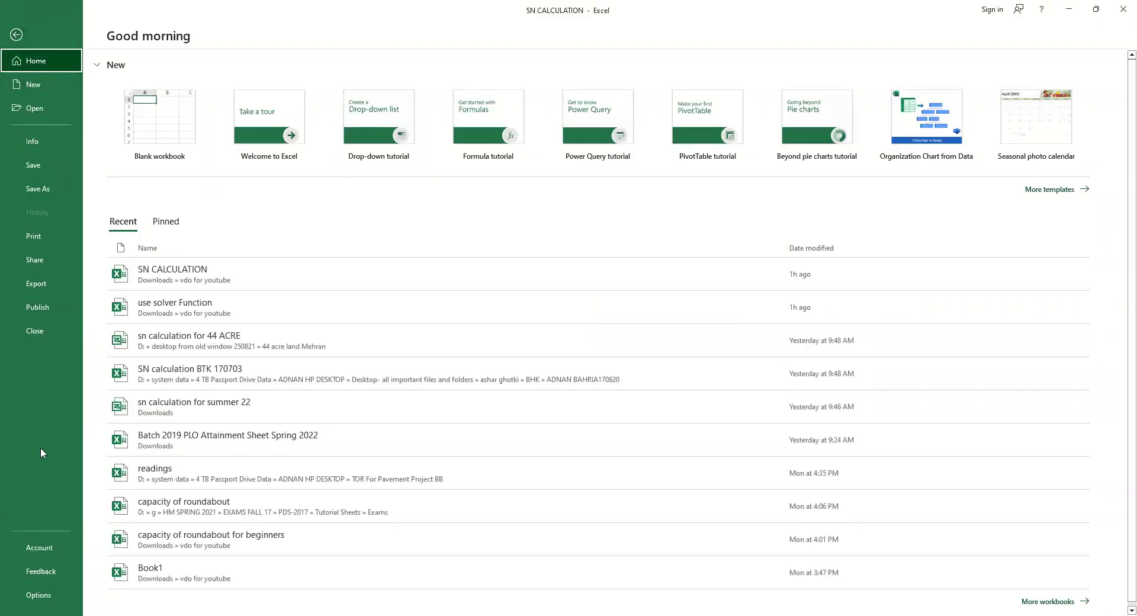
left_click(55, 591)
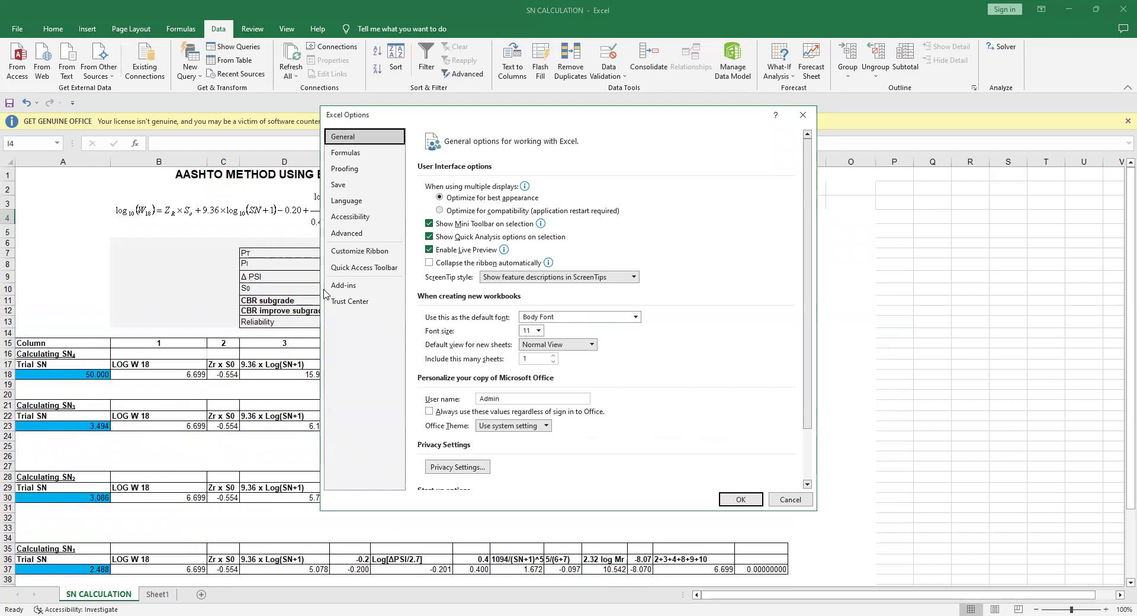
left_click(345, 290)
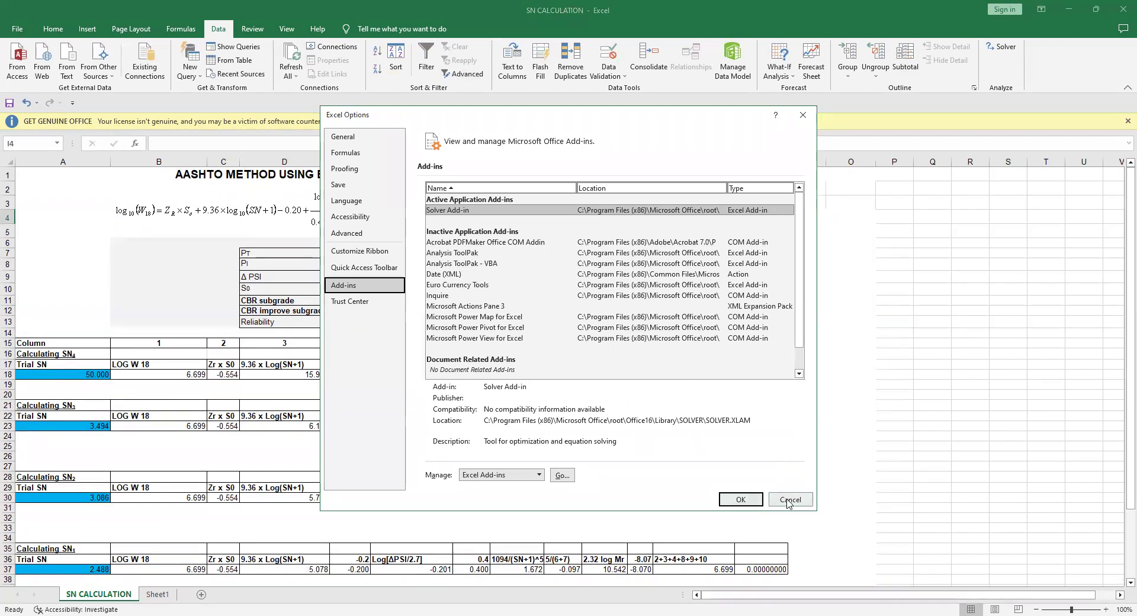
left_click(790, 501)
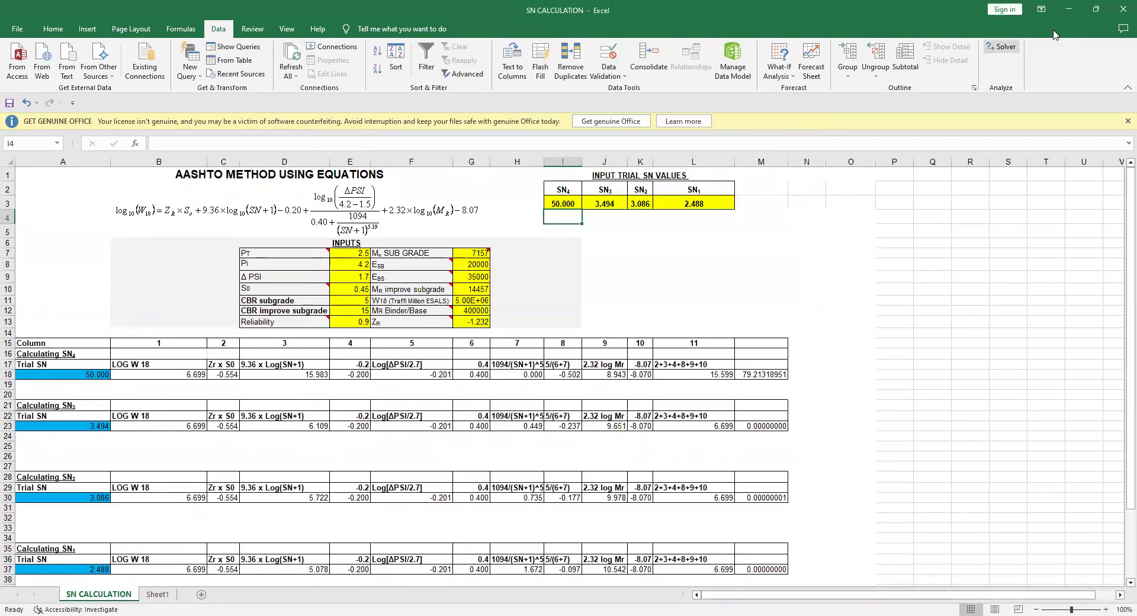
left_click(1004, 51)
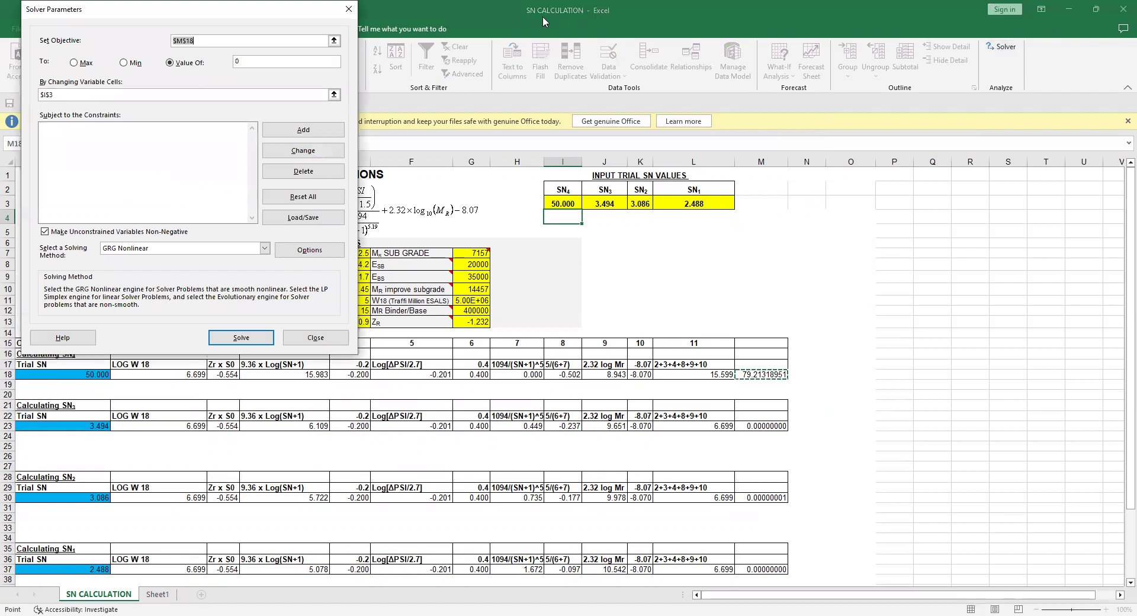
Set Solver's objective to M18 equal to 0, with I3 as the variable cell
left_click(334, 41)
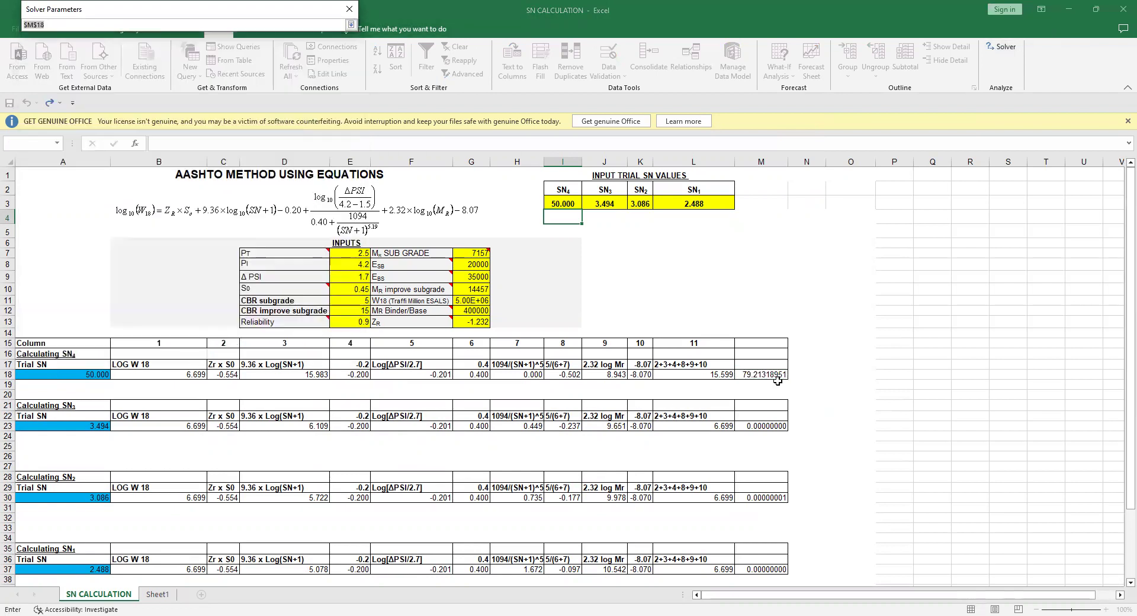
left_click(757, 374)
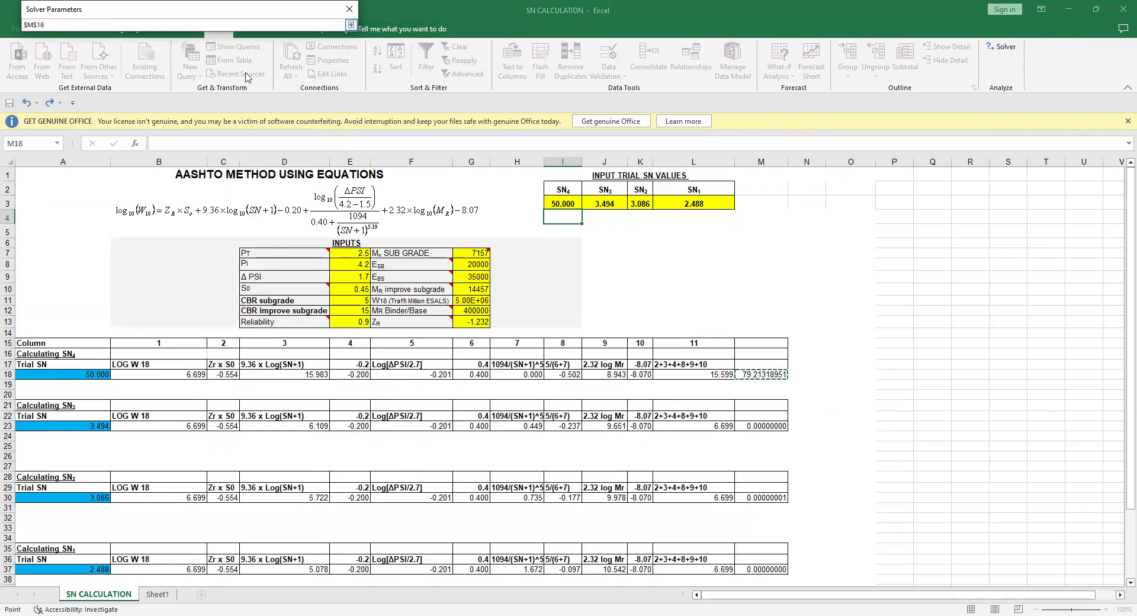
left_click(351, 25)
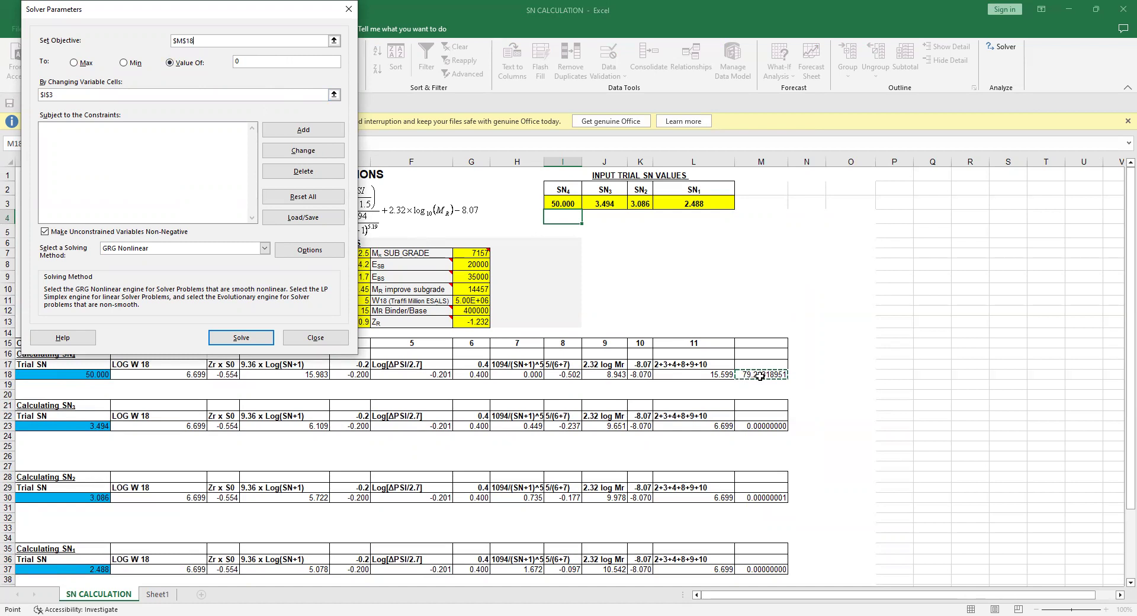
left_click(333, 95)
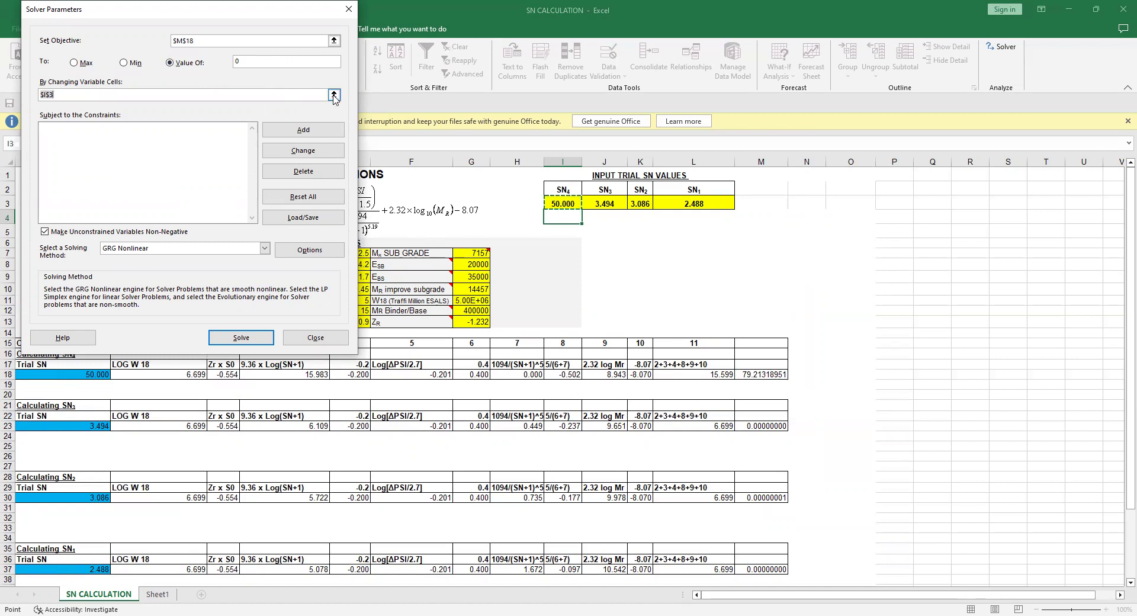
left_click(334, 95)
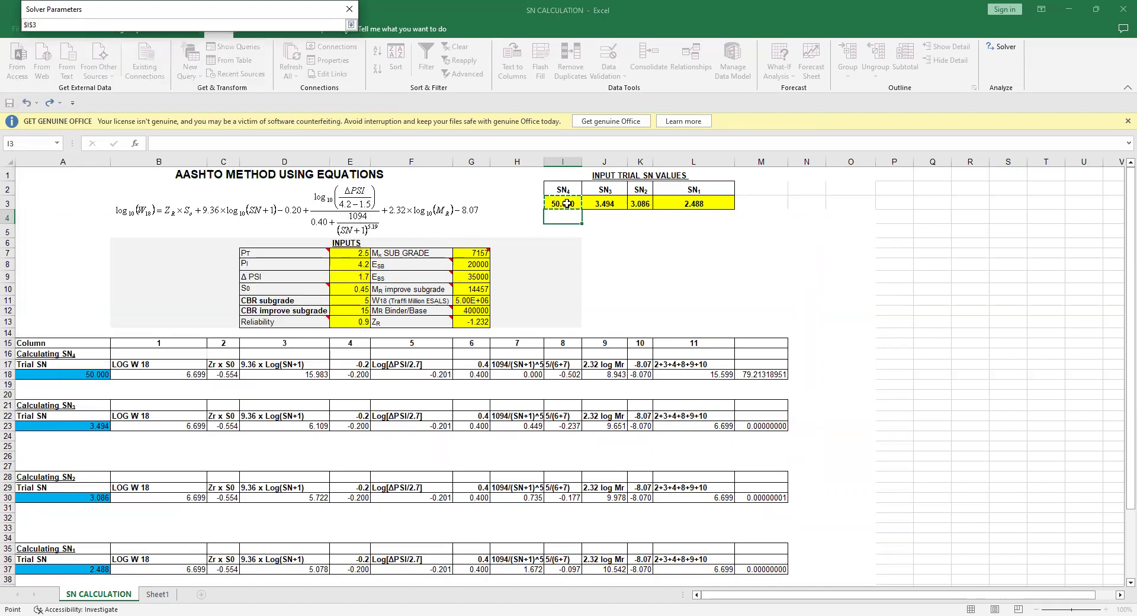
left_click(352, 24)
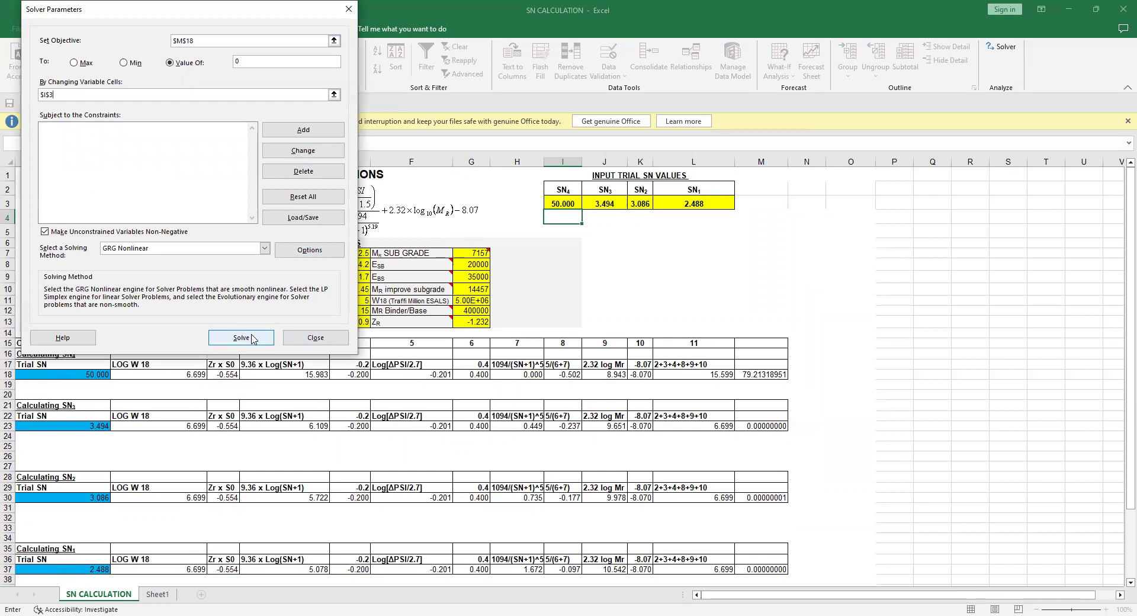
Run Solver and keep its solution, bringing SN4 to 4.522 with M18 near zero
left_click(253, 338)
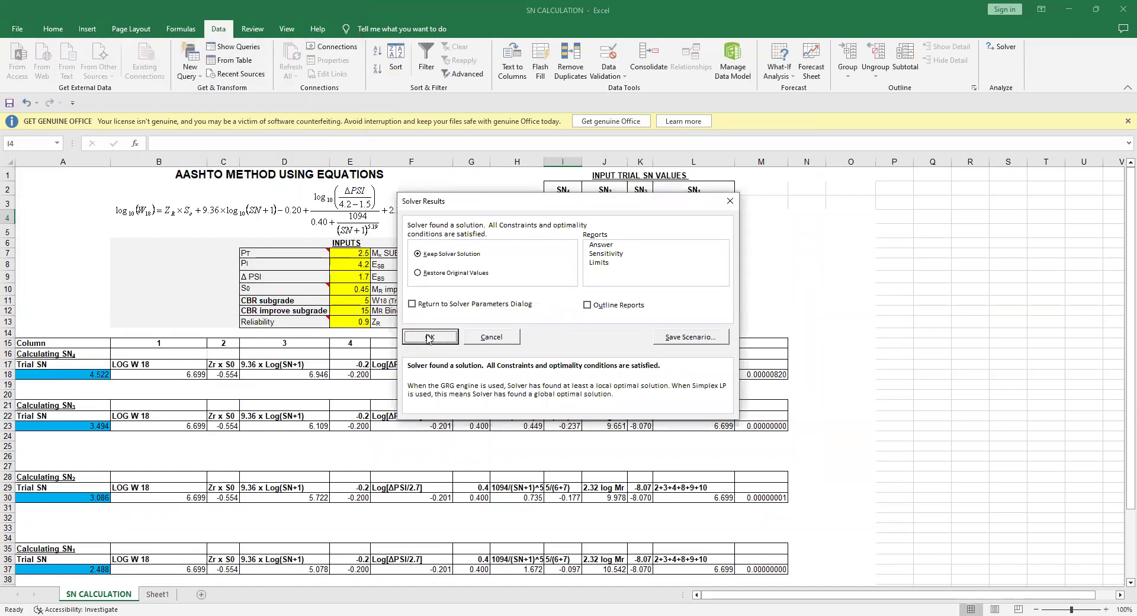
key("Return")
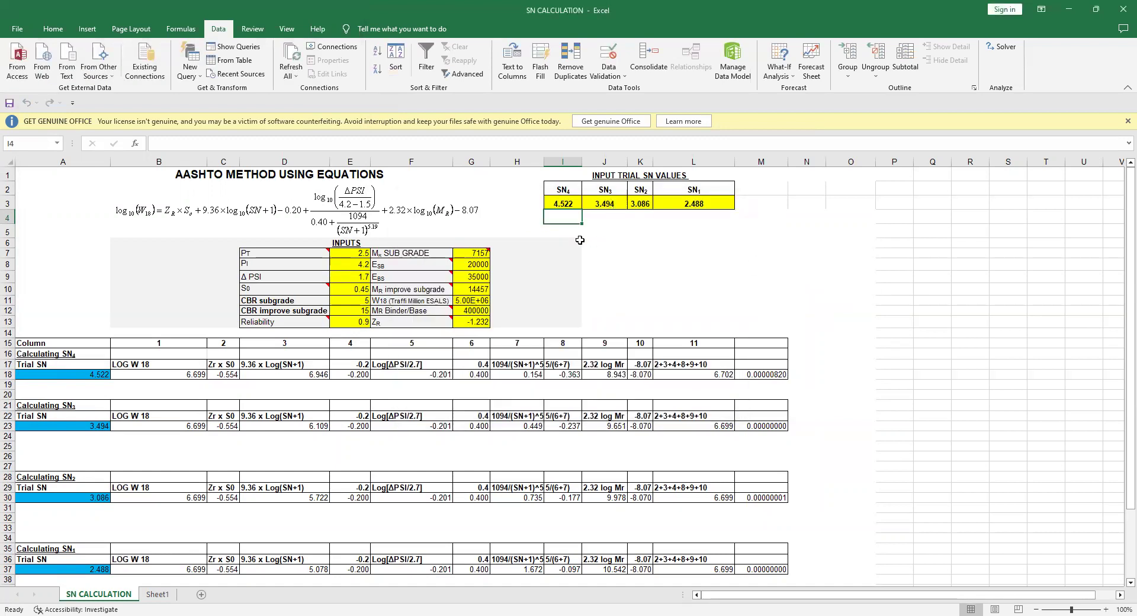
left_click(606, 204)
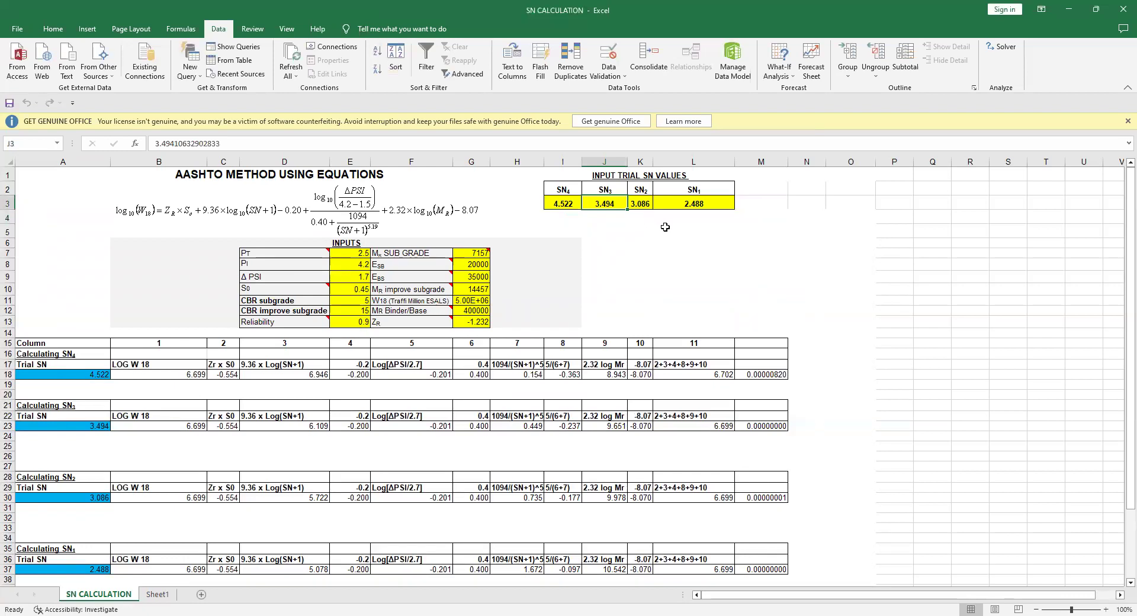
Replace the SN3 trial value in J3 with 10
key("F2")
key("BackSpace")
key("BackSpace")
key("BackSpace")
key("BackSpace")
key("BackSpace")
key("BackSpace")
key("BackSpace")
key("BackSpace")
key("BackSpace")
key("BackSpace")
key("BackSpace")
key("BackSpace")
key("BackSpace")
key("BackSpace")
key("BackSpace")
key("BackSpace")
type("10")
left_click(1032, 227)
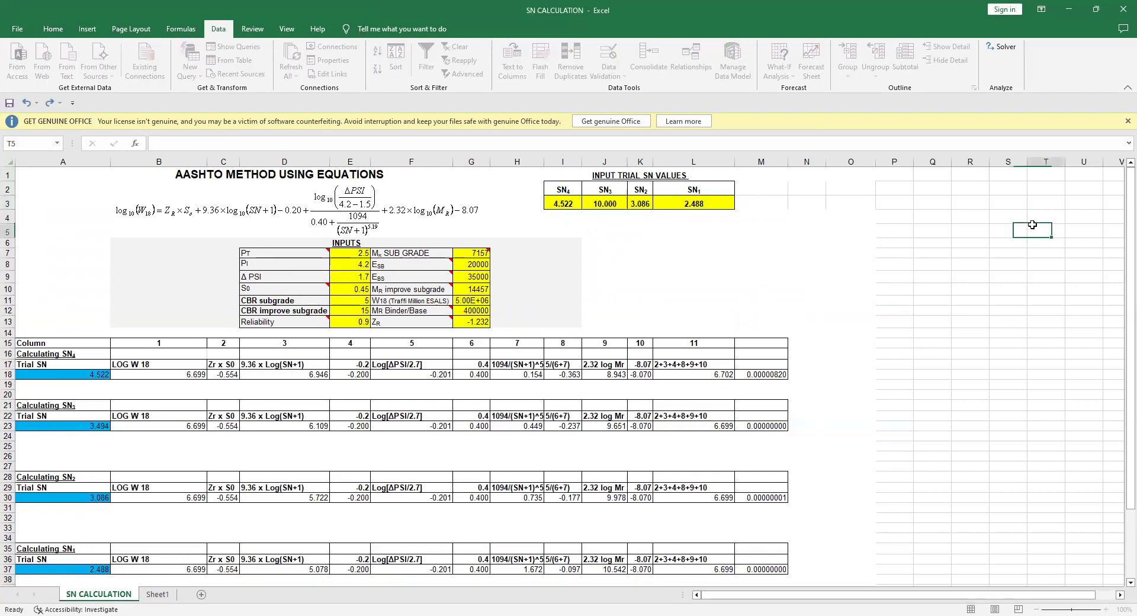
Solve M23 to 0 by changing J3, returning SN3 to 3.494
left_click(1000, 47)
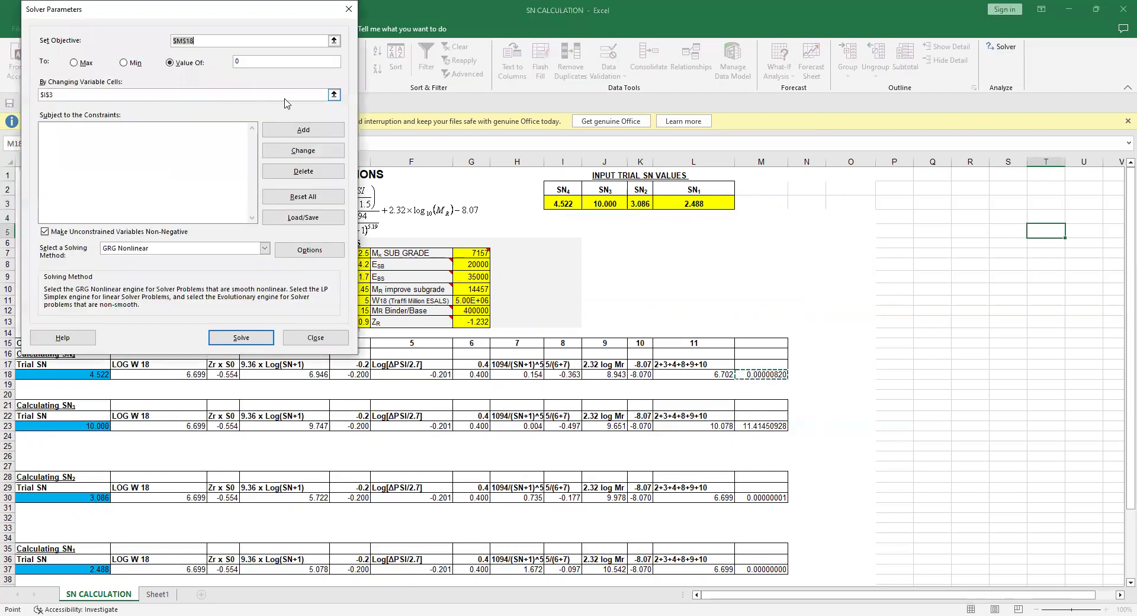
left_click(335, 43)
left_click(756, 426)
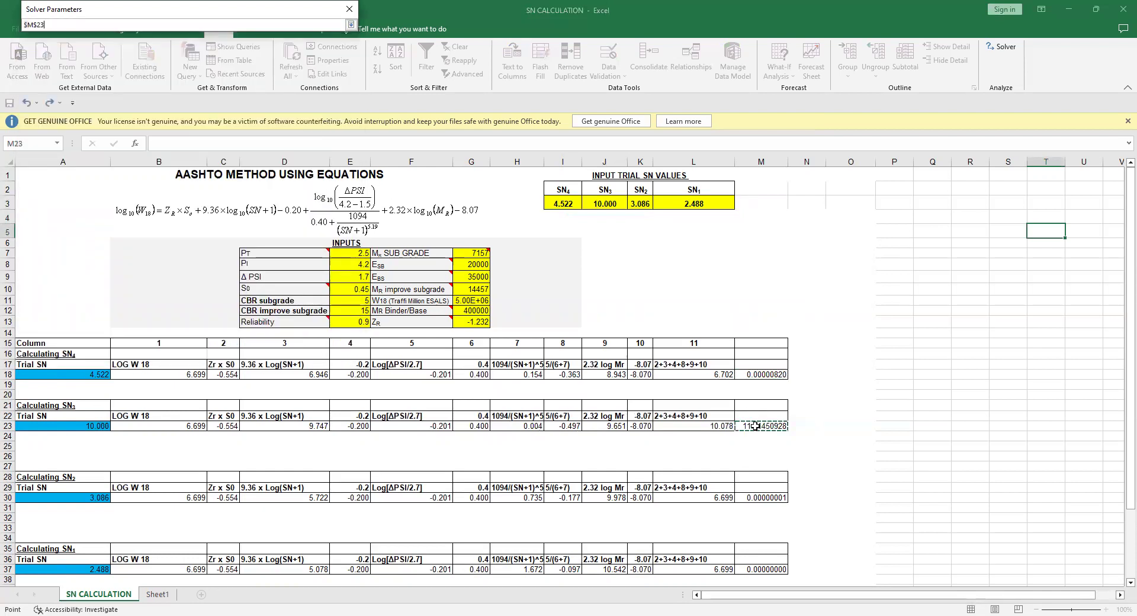
left_click(350, 24)
left_click(178, 94)
left_click(563, 203)
left_click_drag(563, 203, 605, 214)
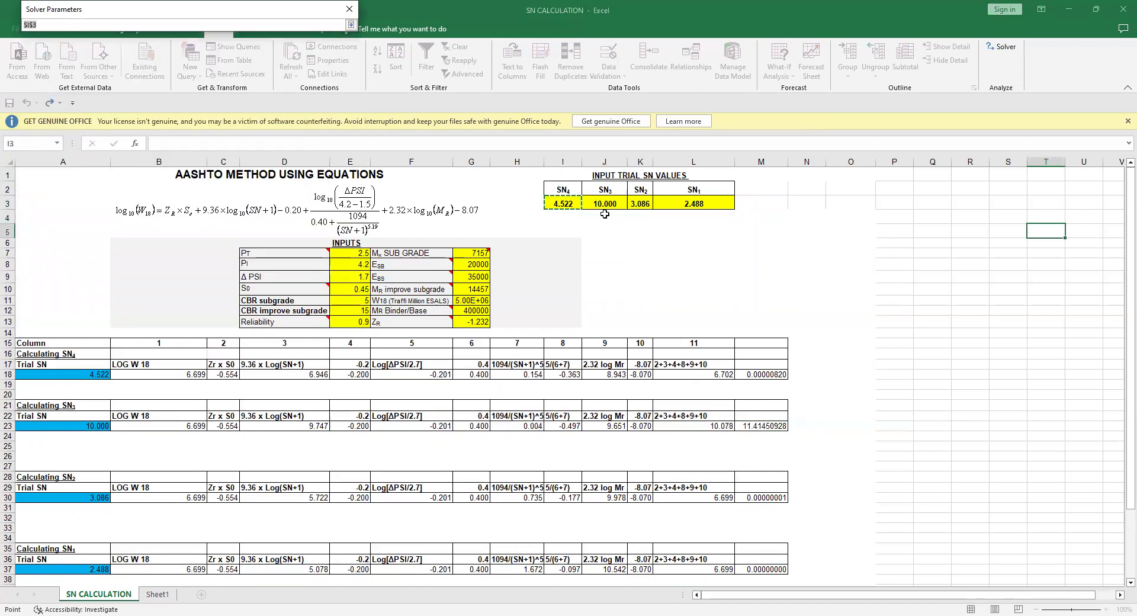
left_click(604, 204)
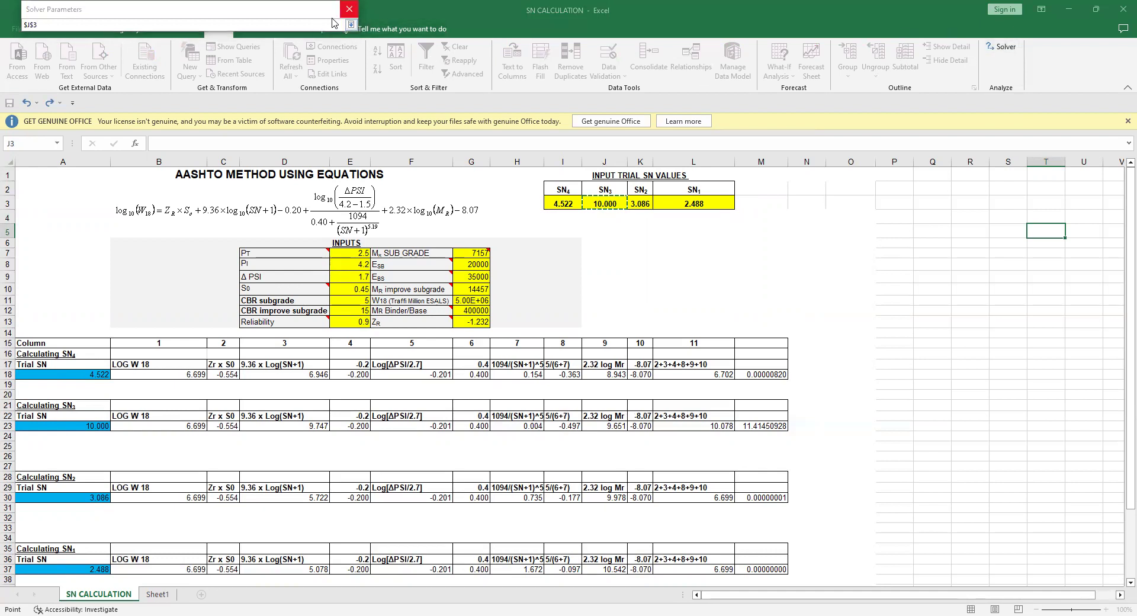
left_click(351, 25)
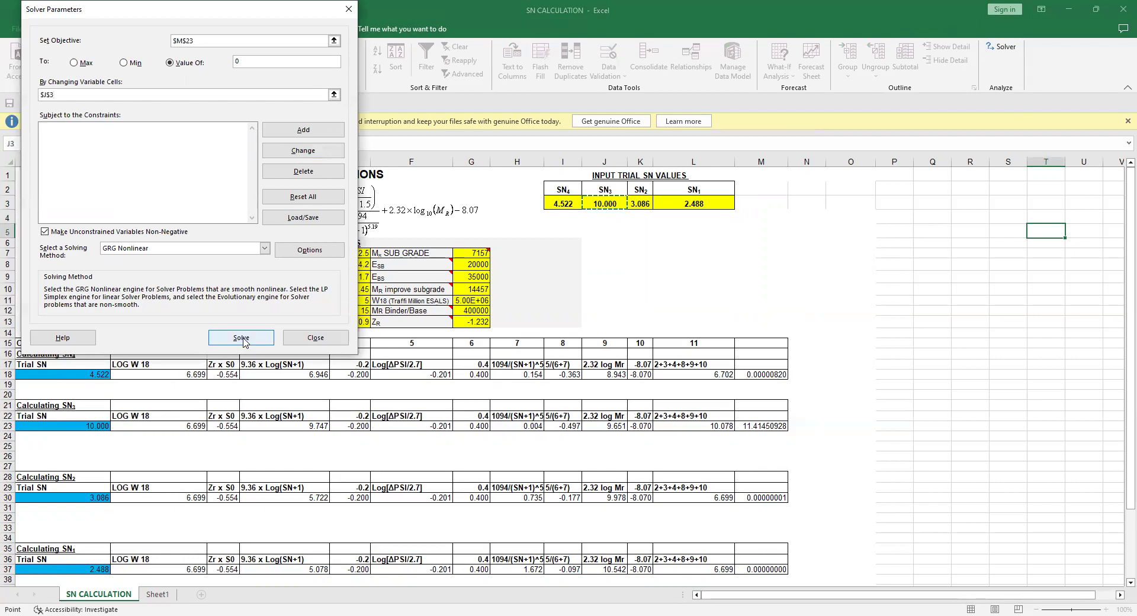
left_click(243, 343)
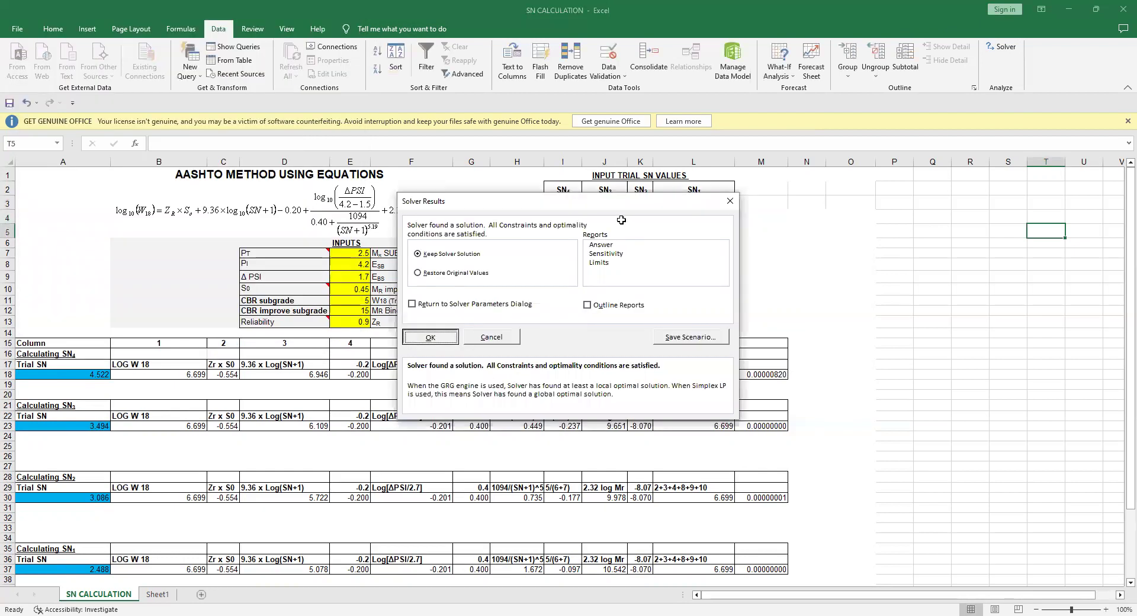
key("Return")
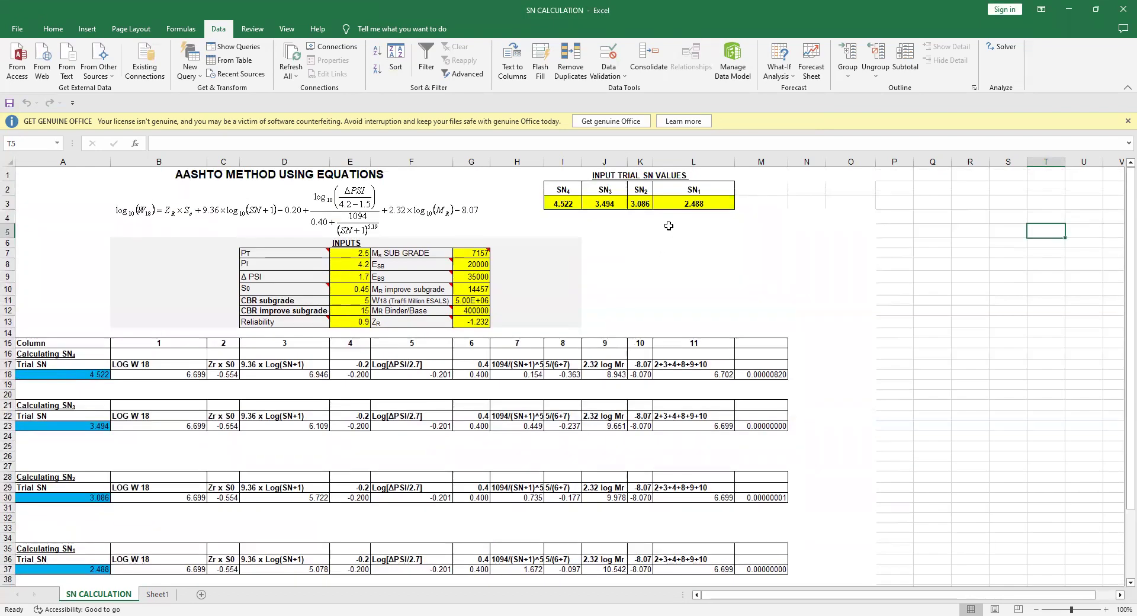
Enter 15 as the SN2 trial value in cell K3
left_click(641, 205)
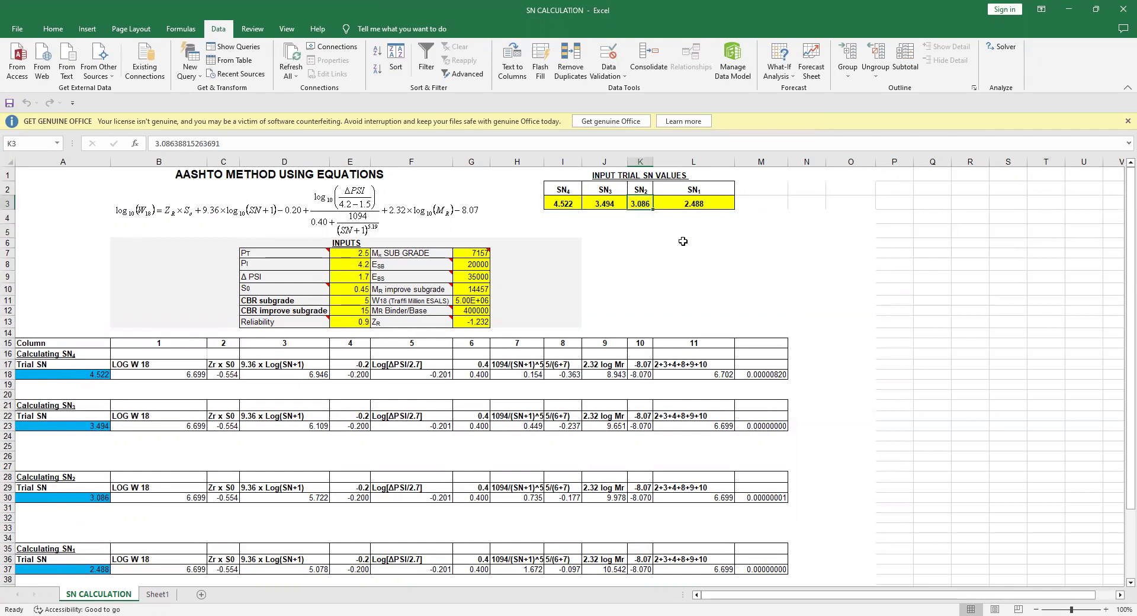
type("15")
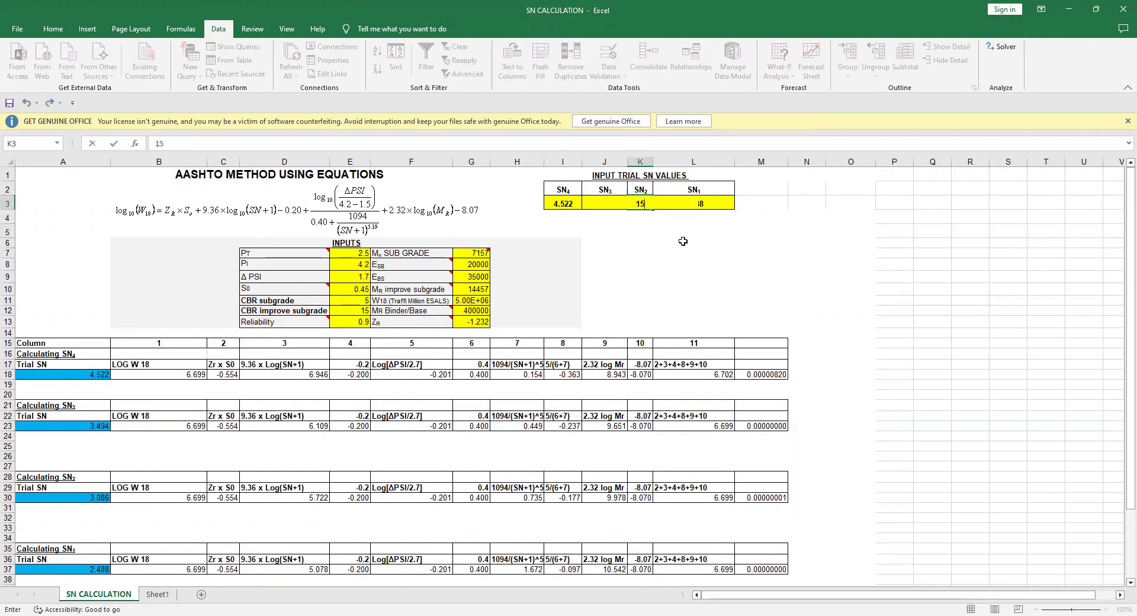
left_click(707, 261)
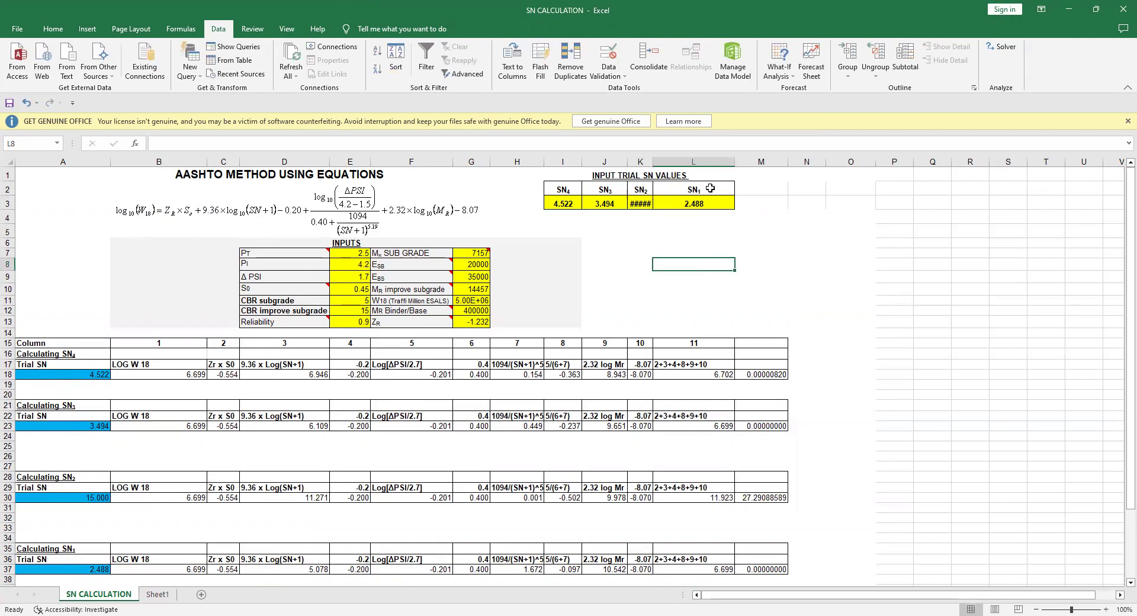
Solve M30 to 0 by changing K3 and keep the result, SN2 = 3.088
left_click(1007, 52)
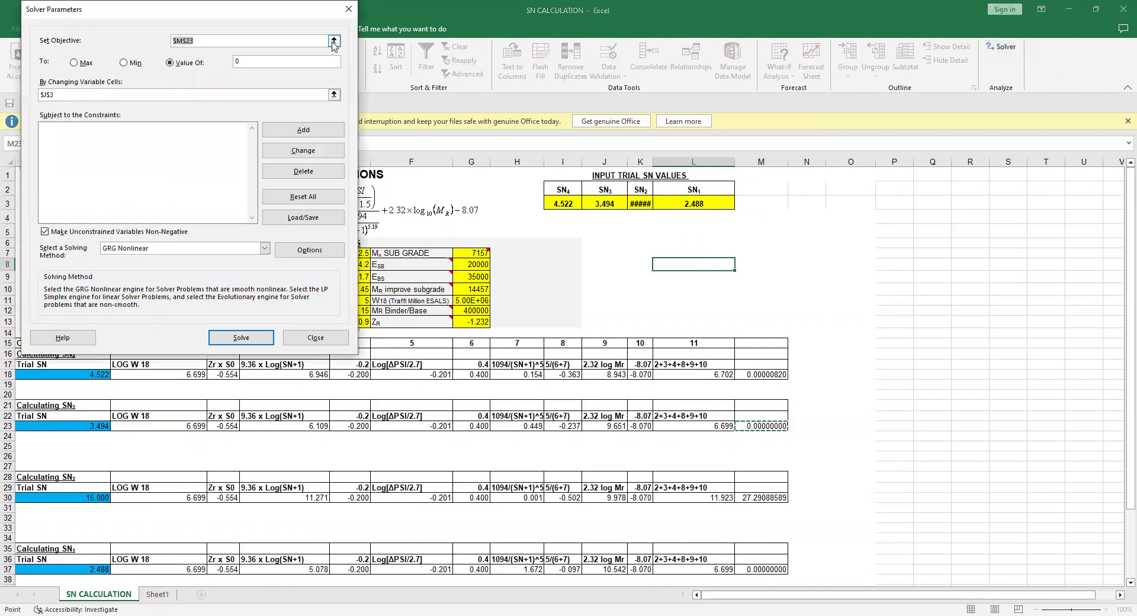
left_click(334, 41)
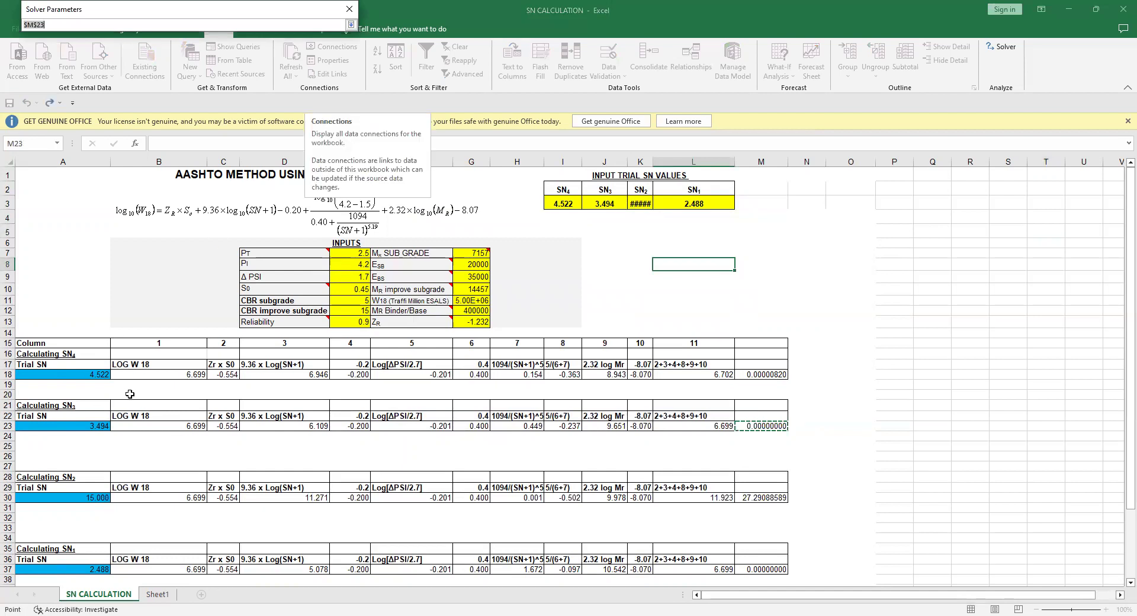
left_click(761, 498)
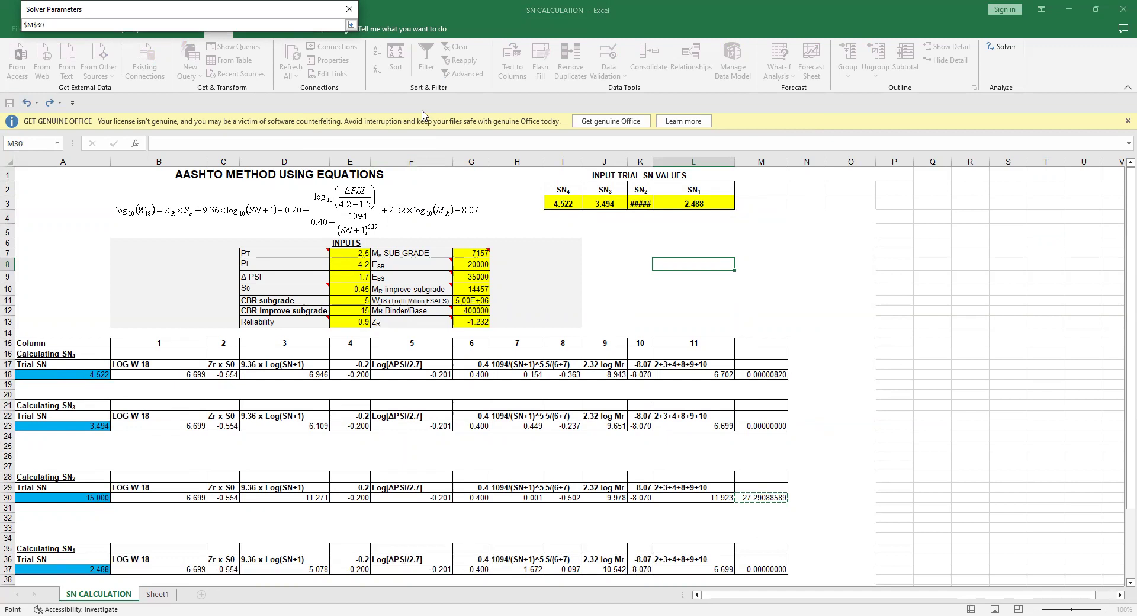
left_click(351, 25)
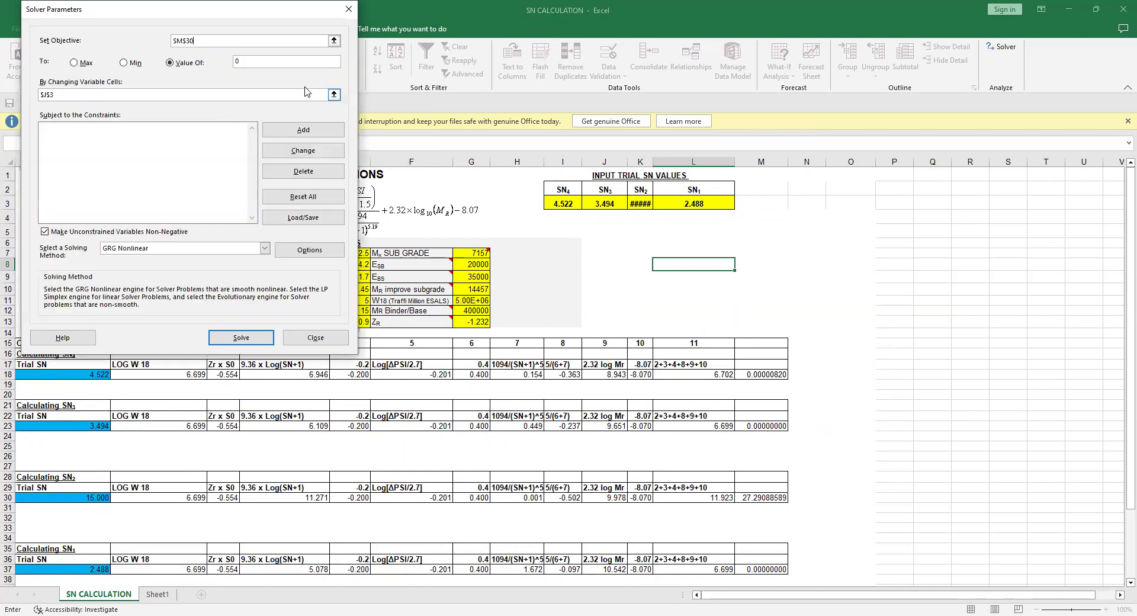
left_click(333, 96)
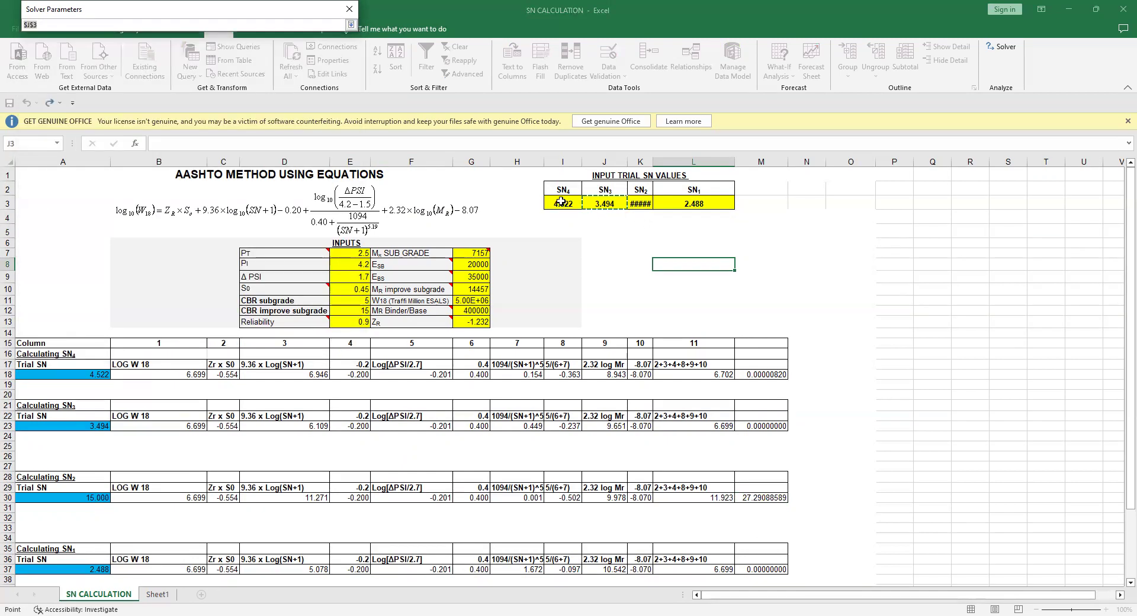
left_click(644, 201)
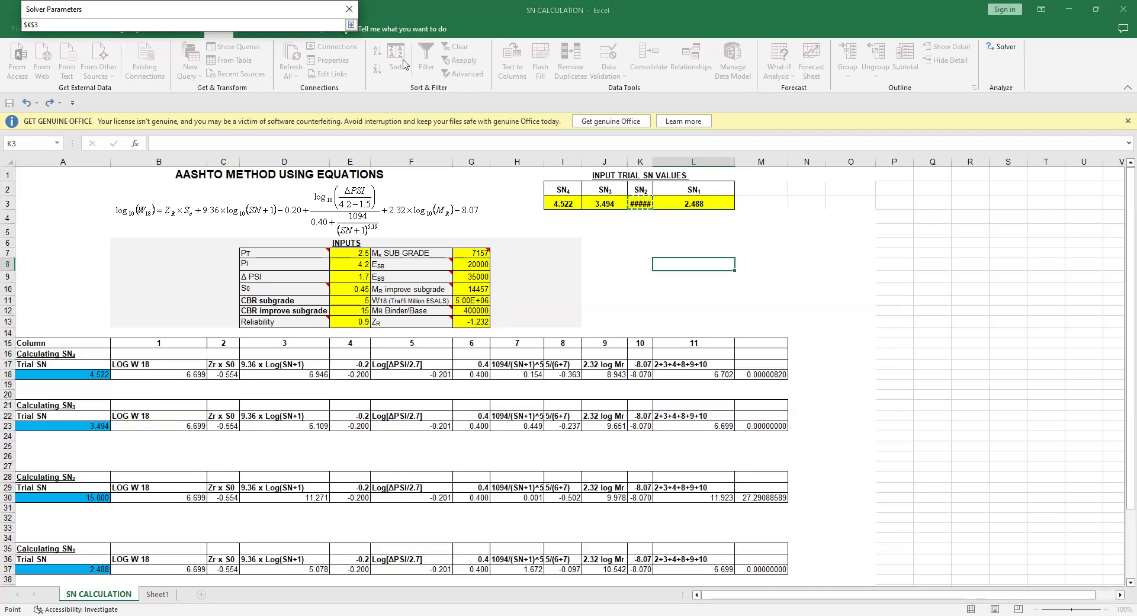
left_click(351, 25)
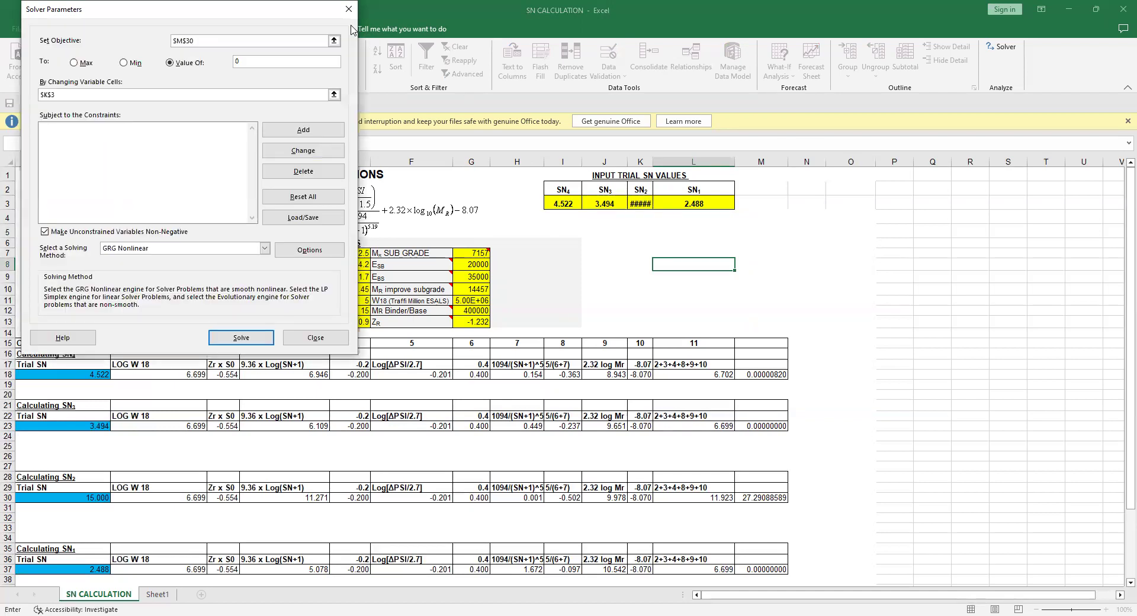
left_click(240, 339)
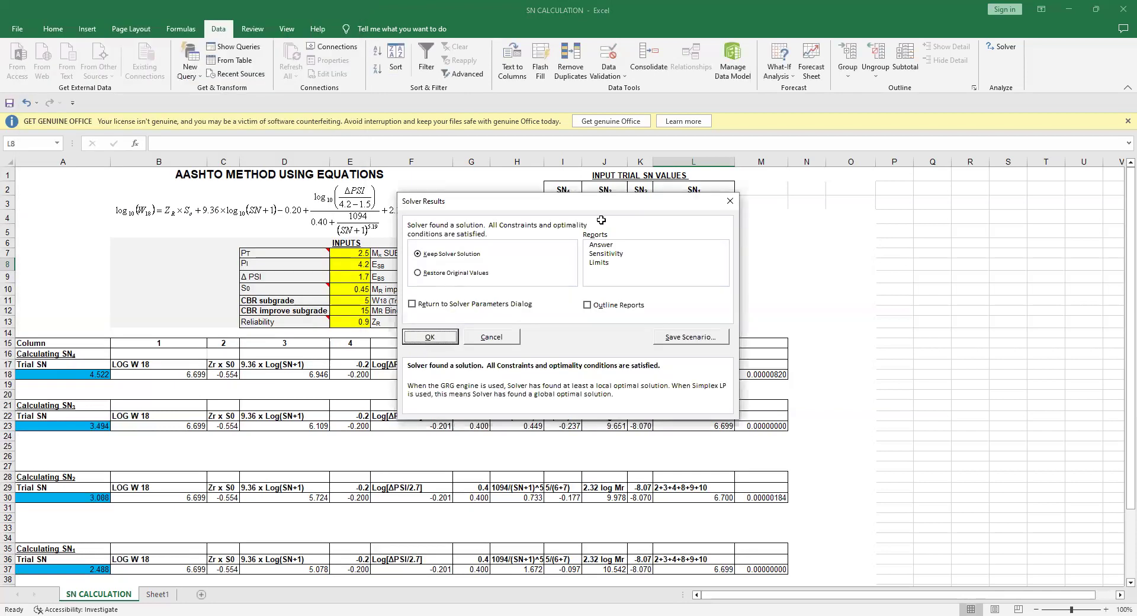
left_click(429, 337)
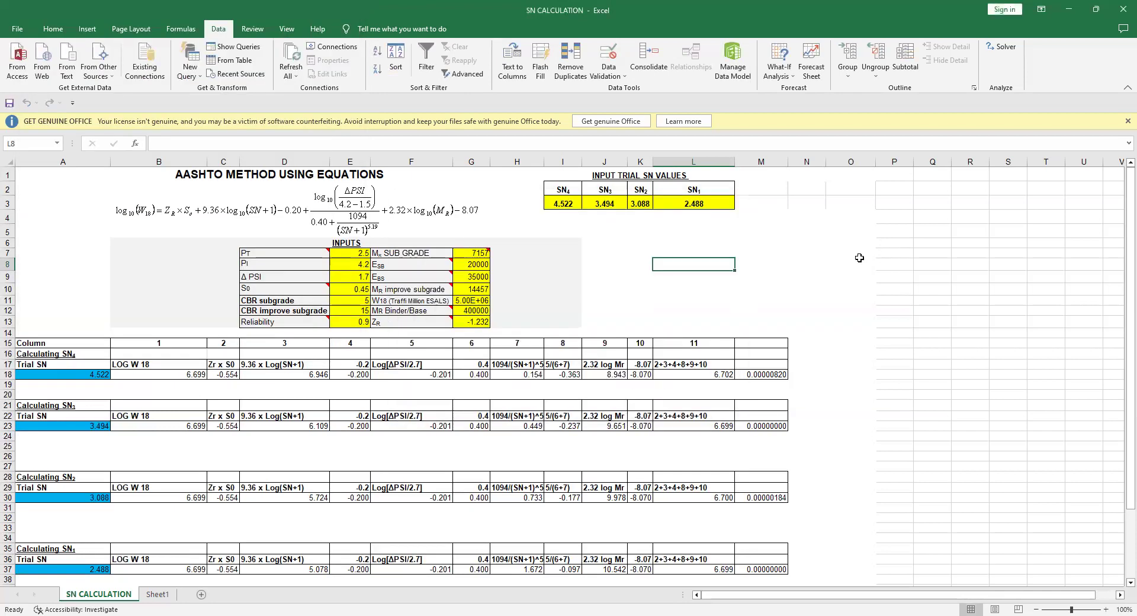
Enter 100 as the SN1 trial value in cell L3
left_click(694, 204)
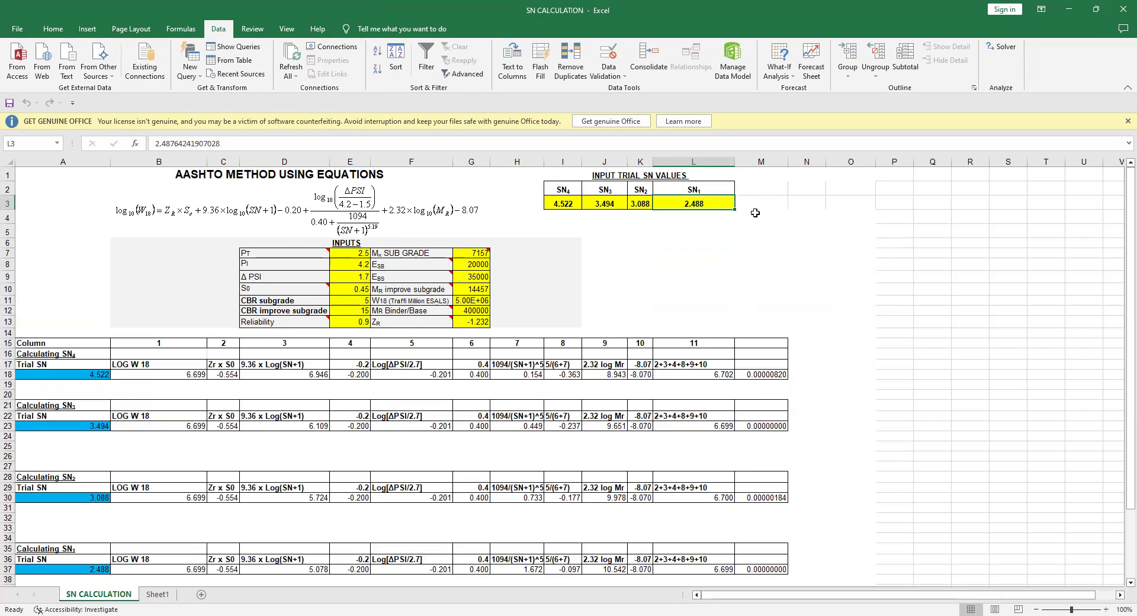
type("100")
key("Return")
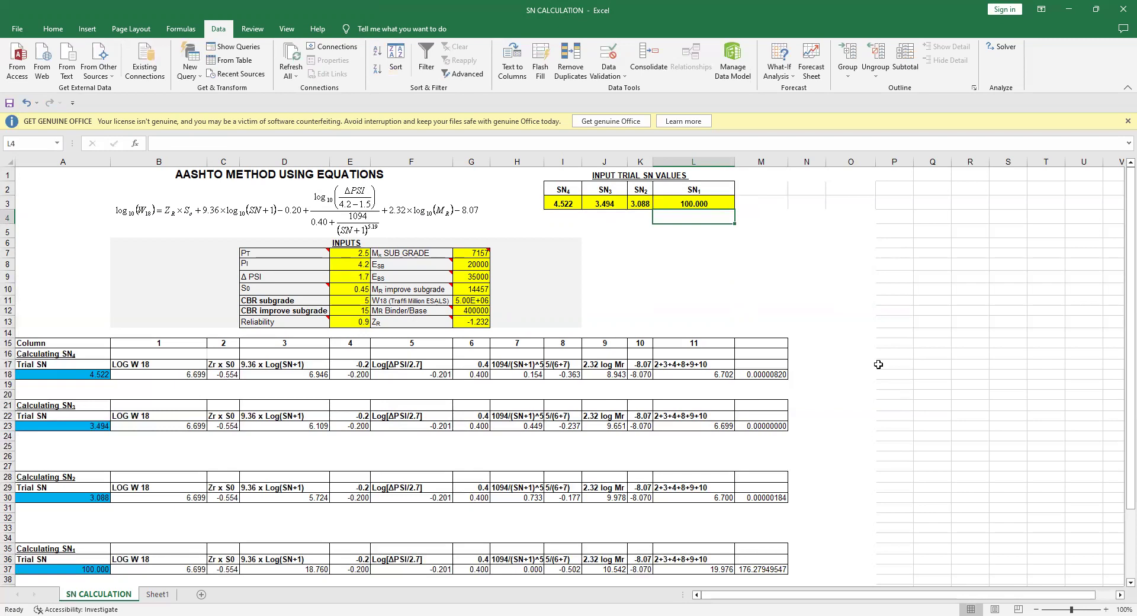
Solve M37 to 0 by changing L3 and keep the result, SN1 = 2.492
left_click(1000, 50)
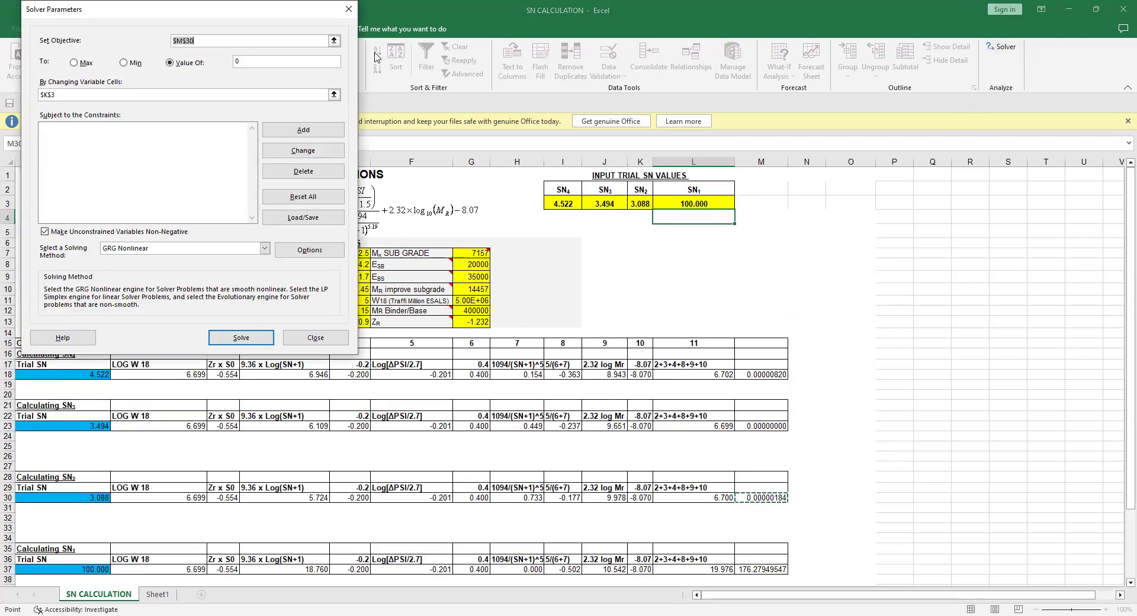
left_click(332, 45)
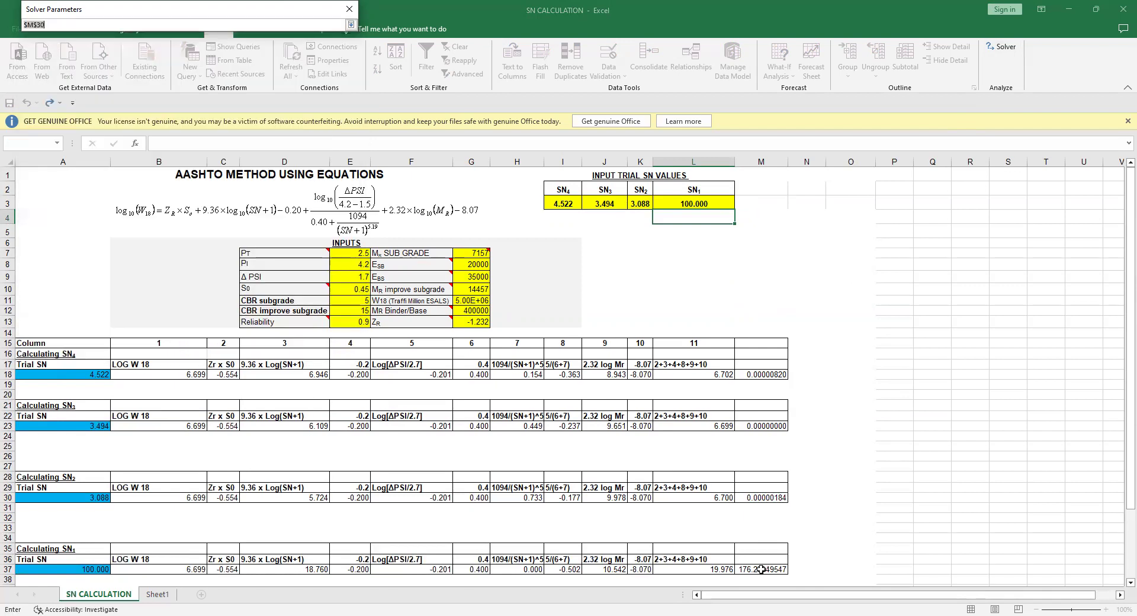
left_click(763, 570)
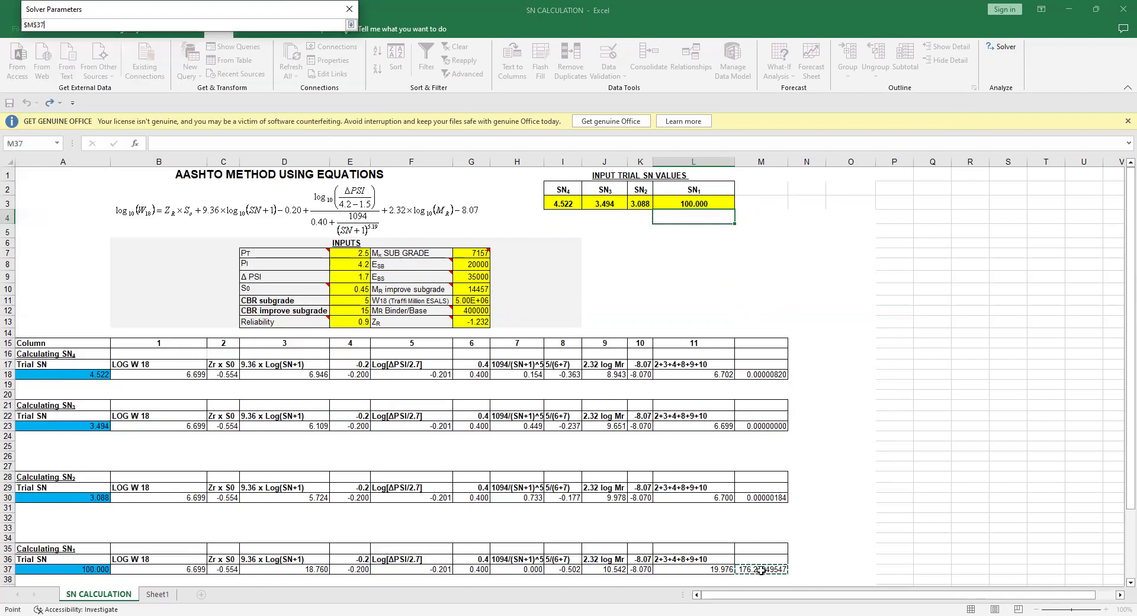
left_click(351, 25)
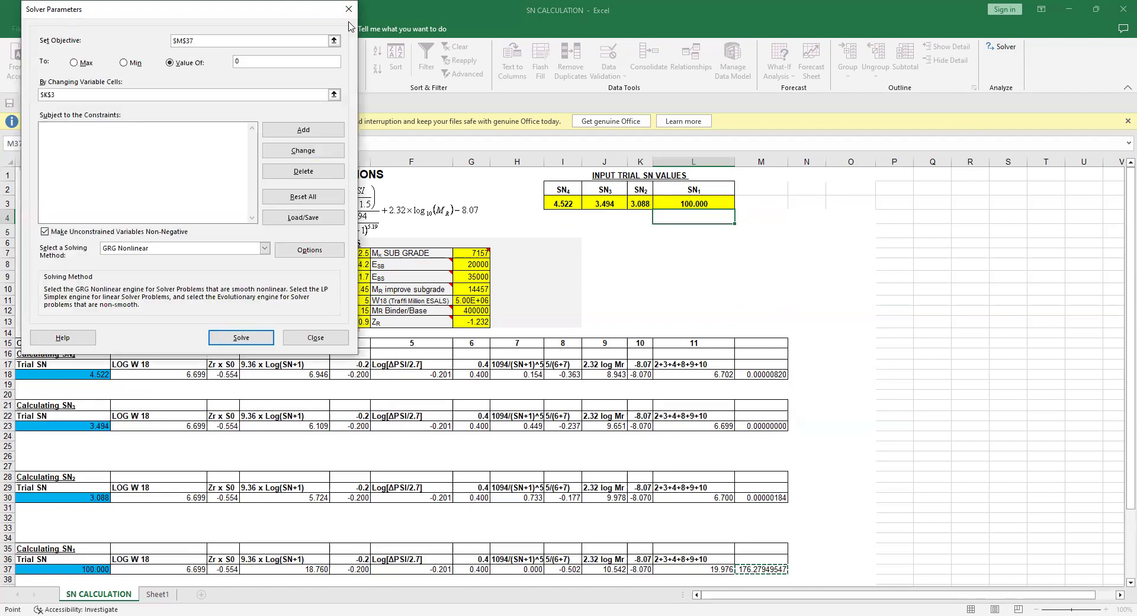
left_click(334, 94)
left_click(684, 201)
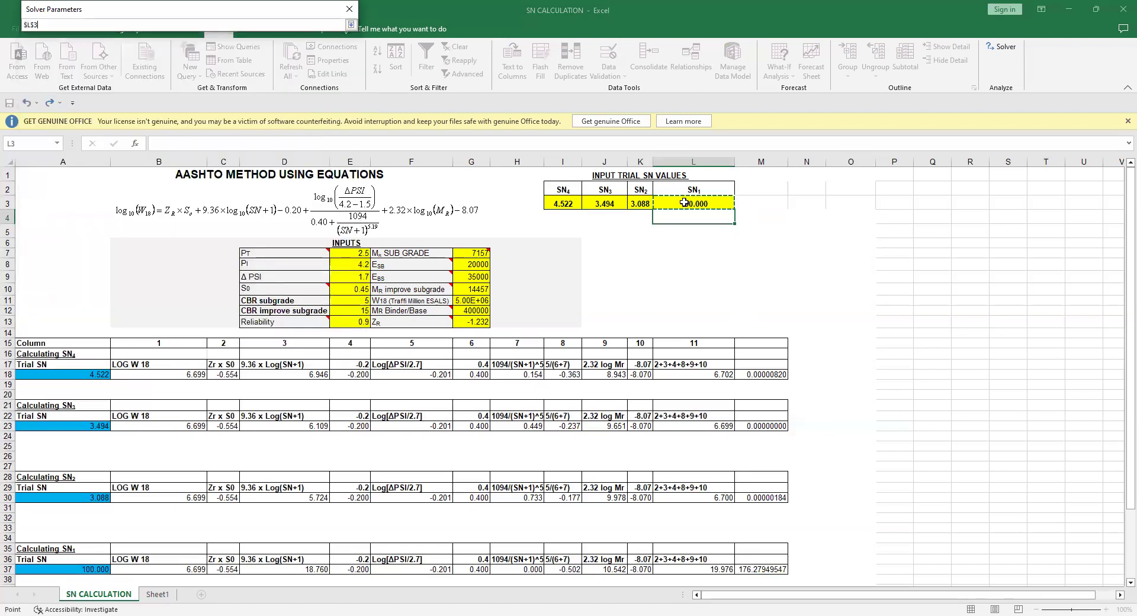
left_click(351, 25)
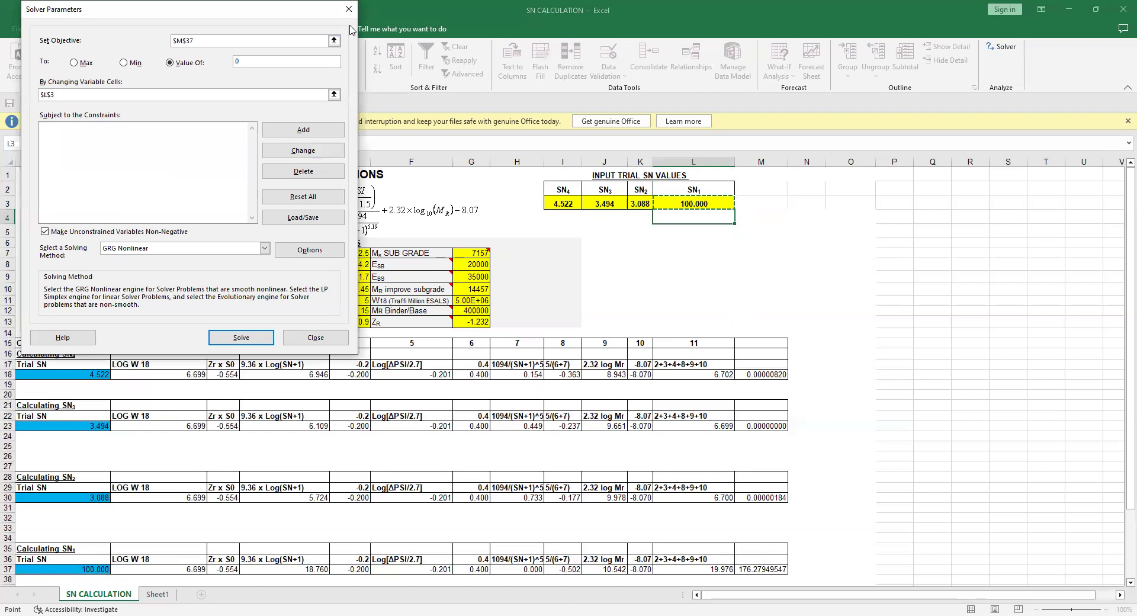
left_click(259, 339)
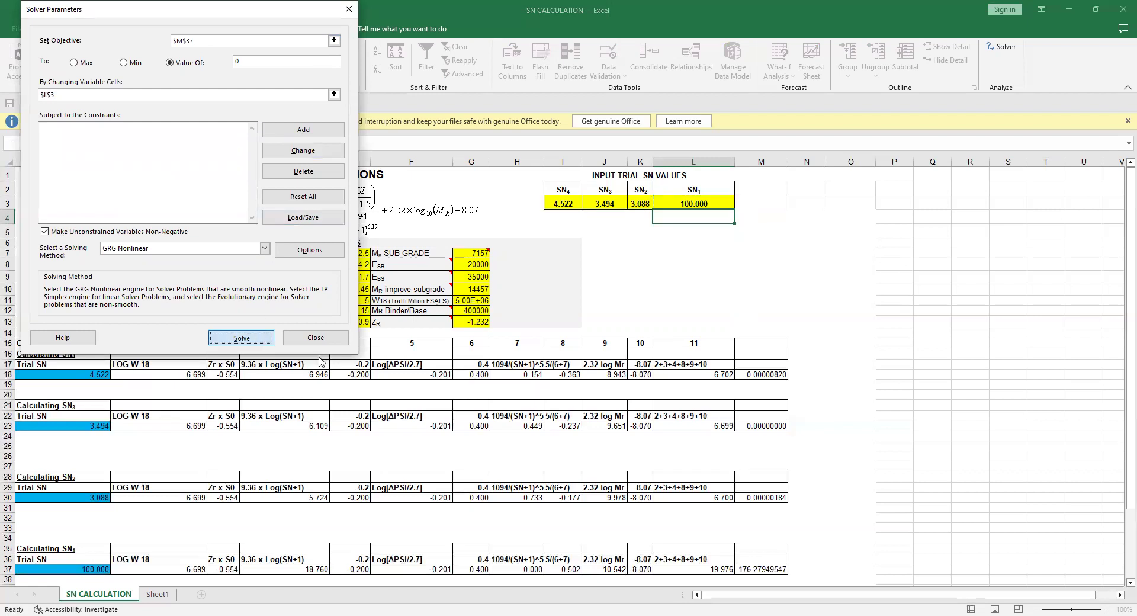
left_click(433, 335)
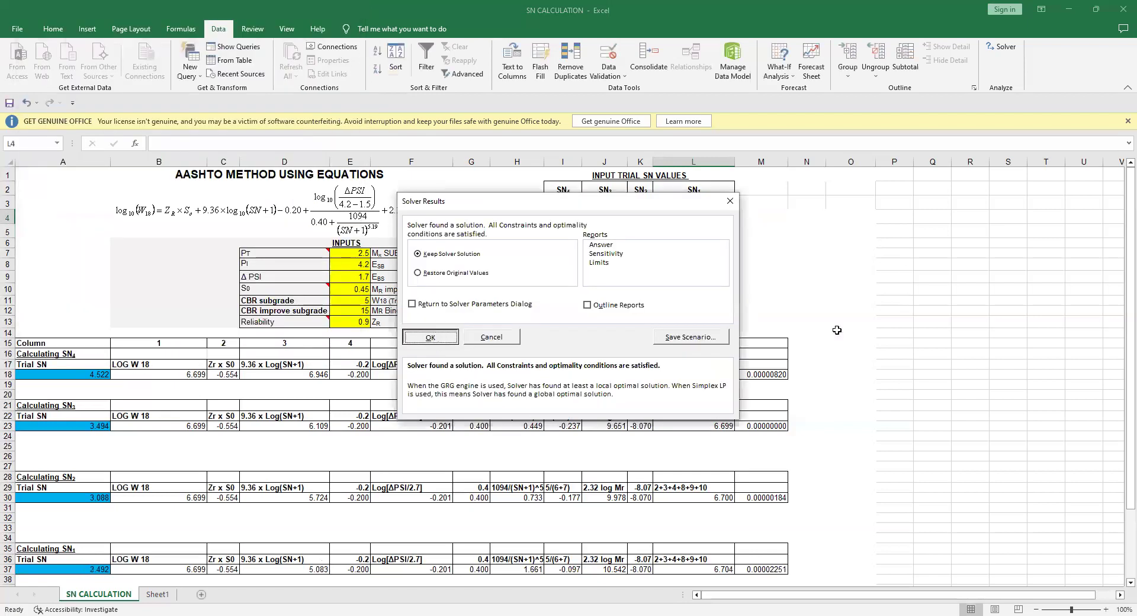
scroll(837, 327, "down", 2)
scroll(840, 321, "up", 1)
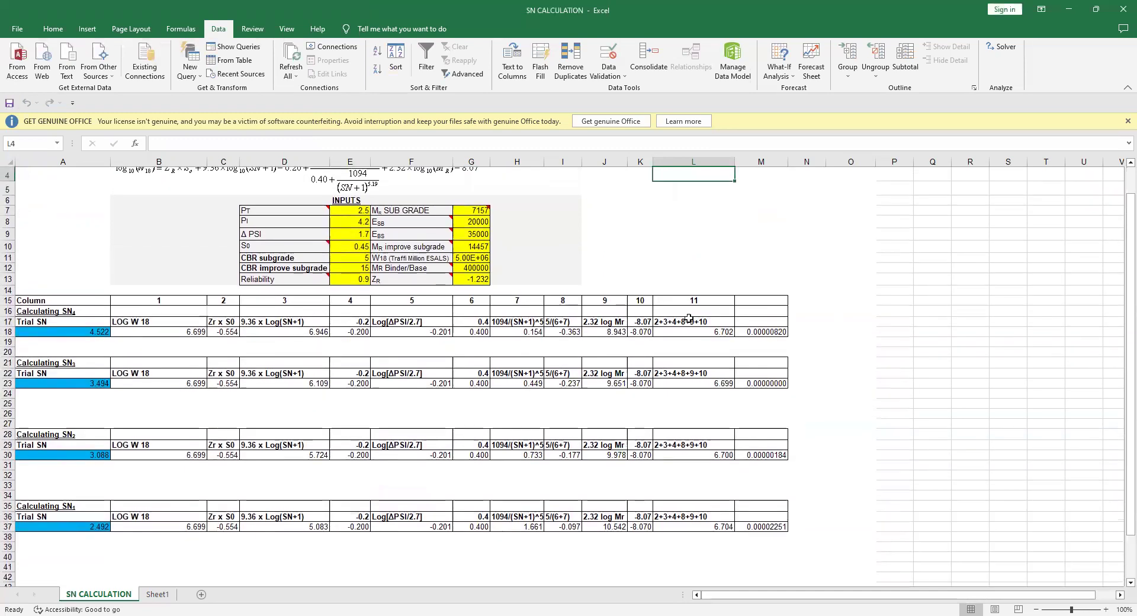
scroll(710, 235, "up", 1)
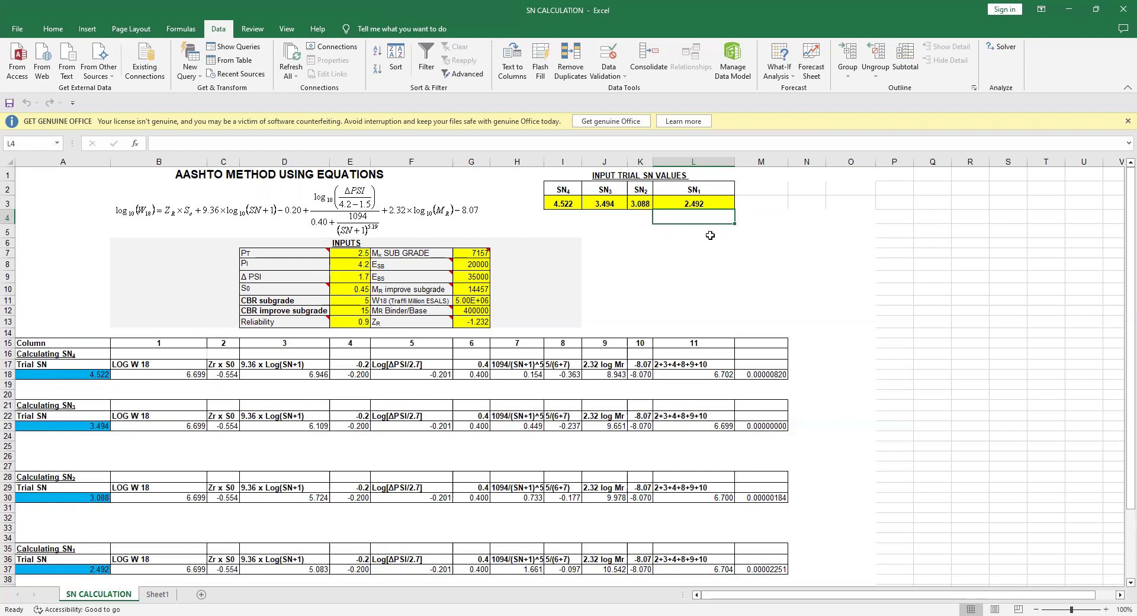
left_click(591, 77)
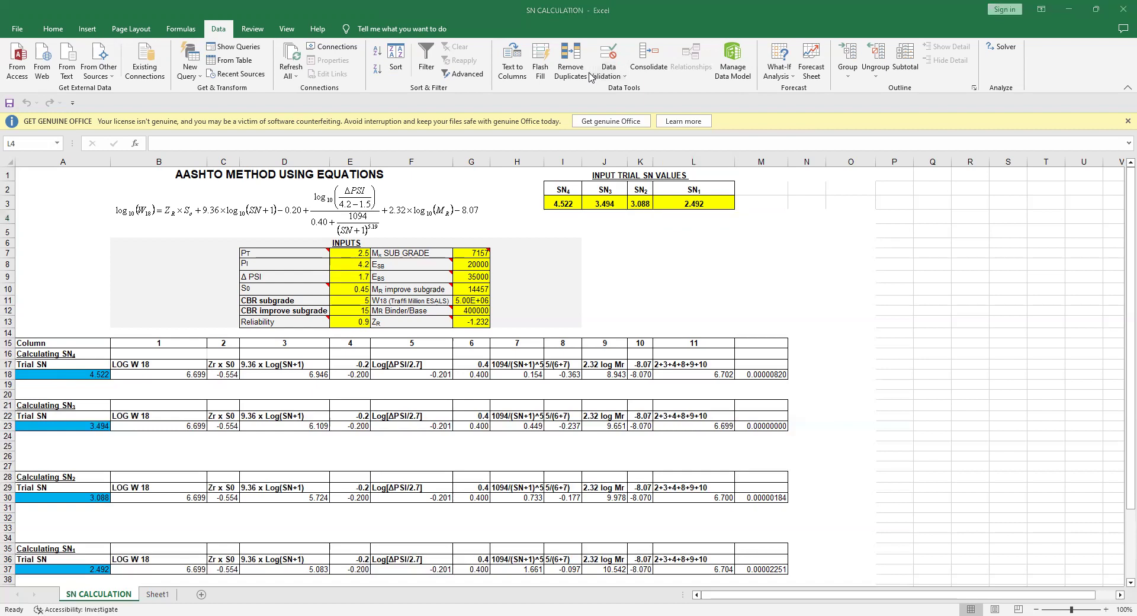